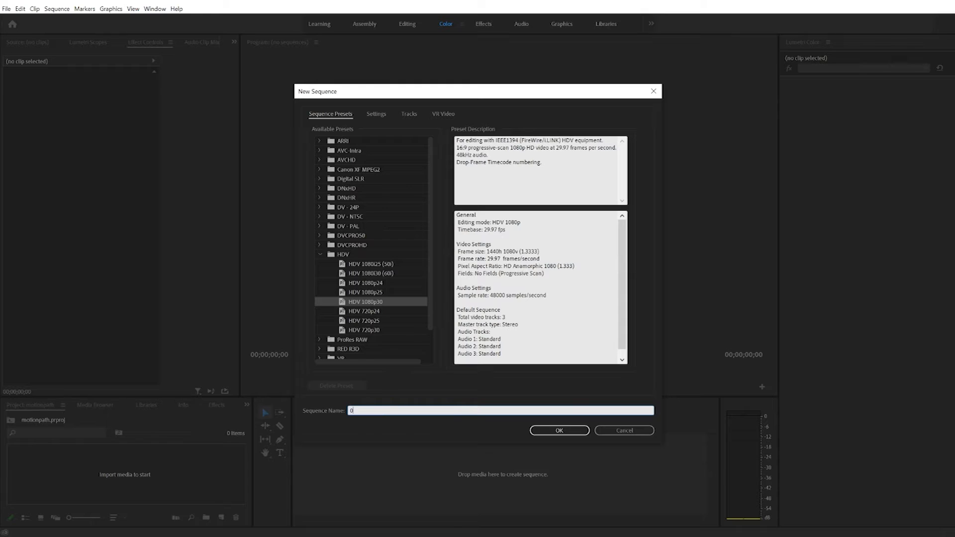
- Create the sequence 01 fun from the HDV 1080p30 preset and add the text FUN TITLE to the frame
key("Return")
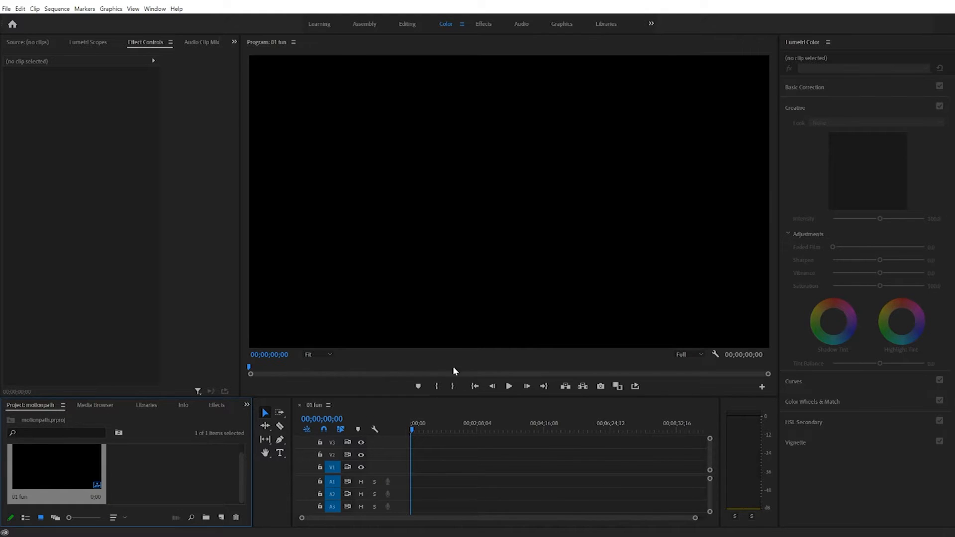
left_click(283, 453)
left_click(405, 182)
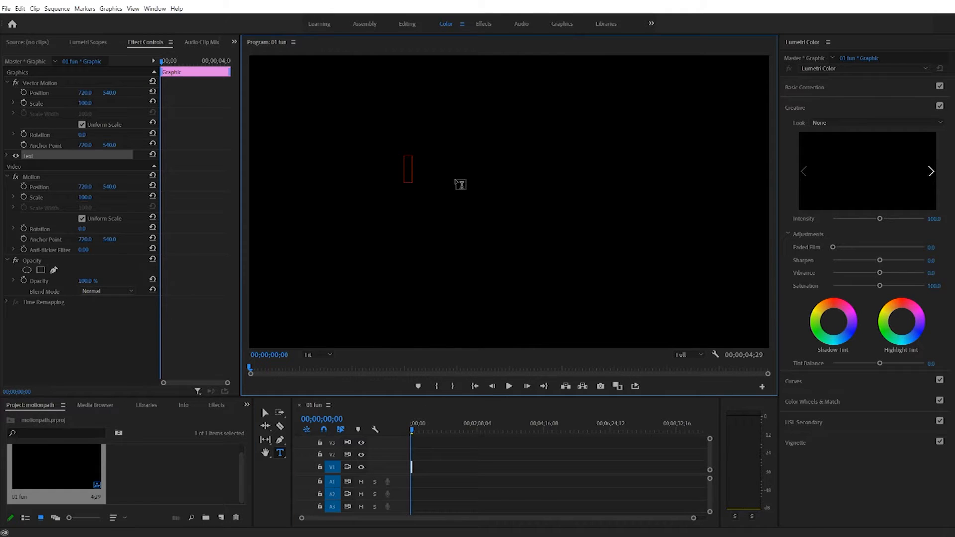
type("FUN T")
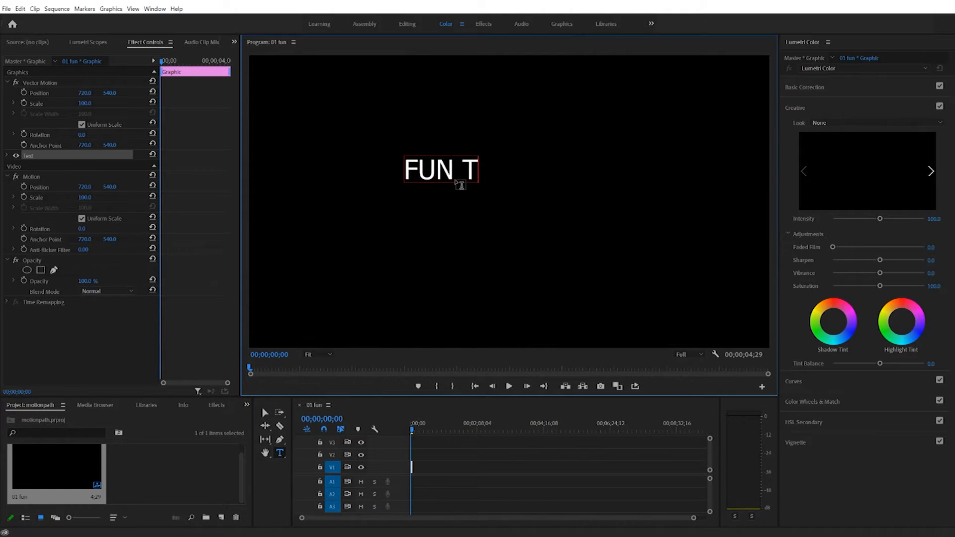
type("ITLE")
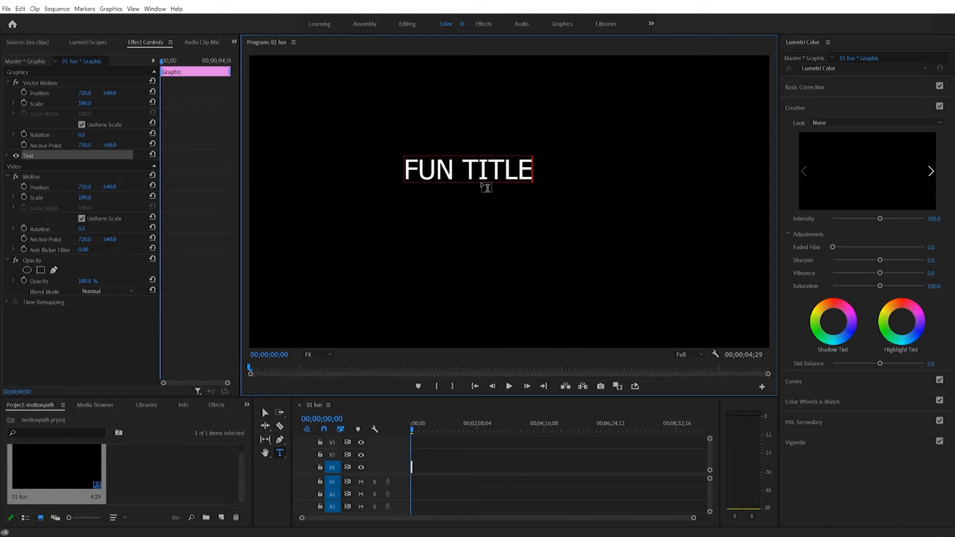
left_click(265, 412)
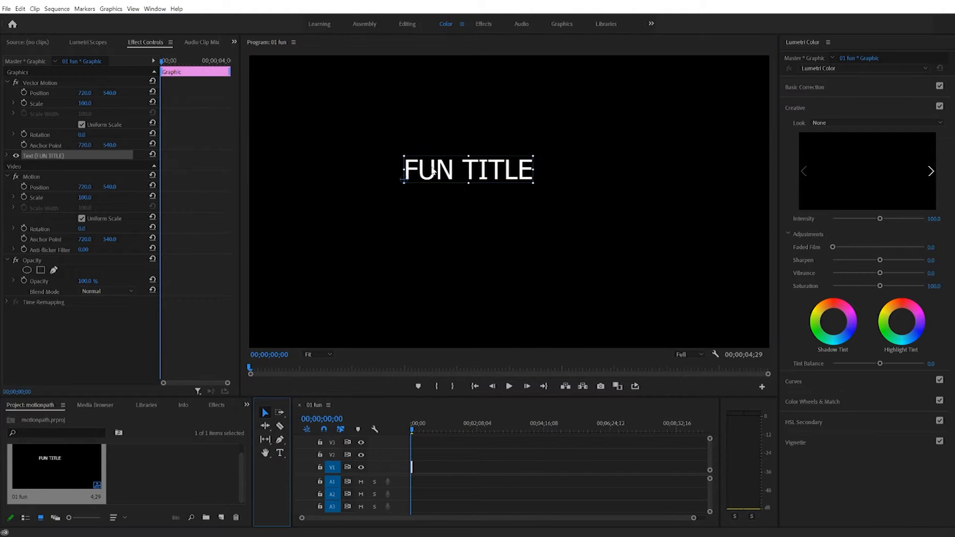
- Switch to the Graphics workspace and set the FUN TITLE text's font to Arial Bold
left_click(562, 24)
left_click(820, 59)
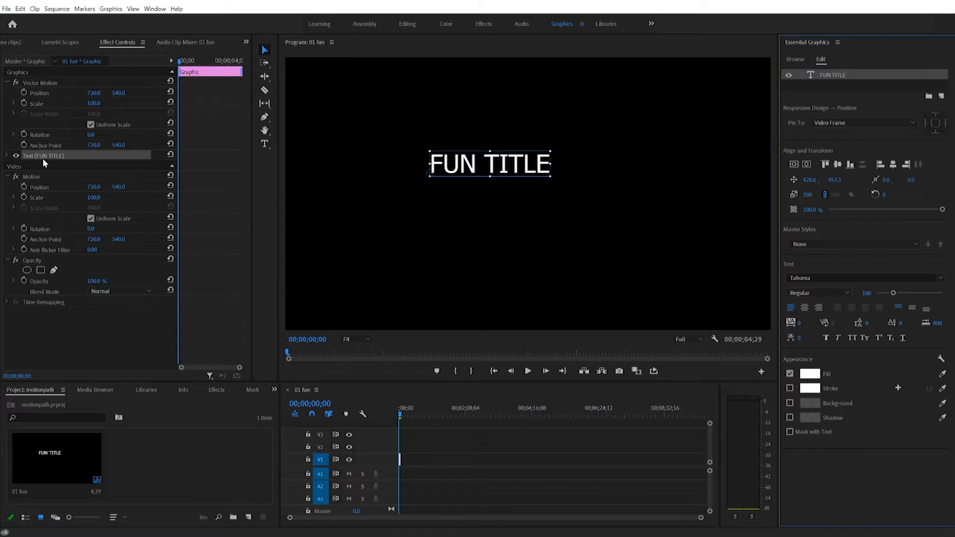
left_click(7, 157)
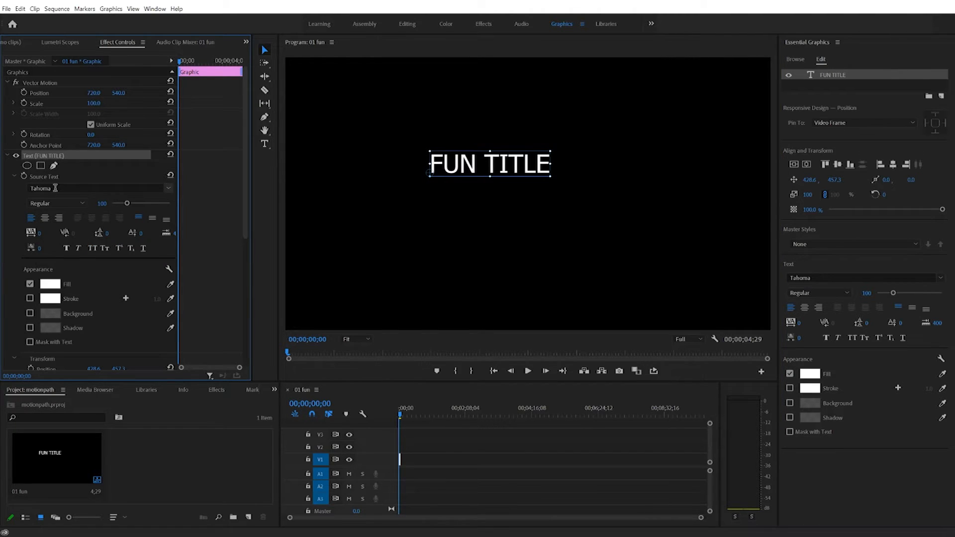
left_click(55, 188)
type("ari")
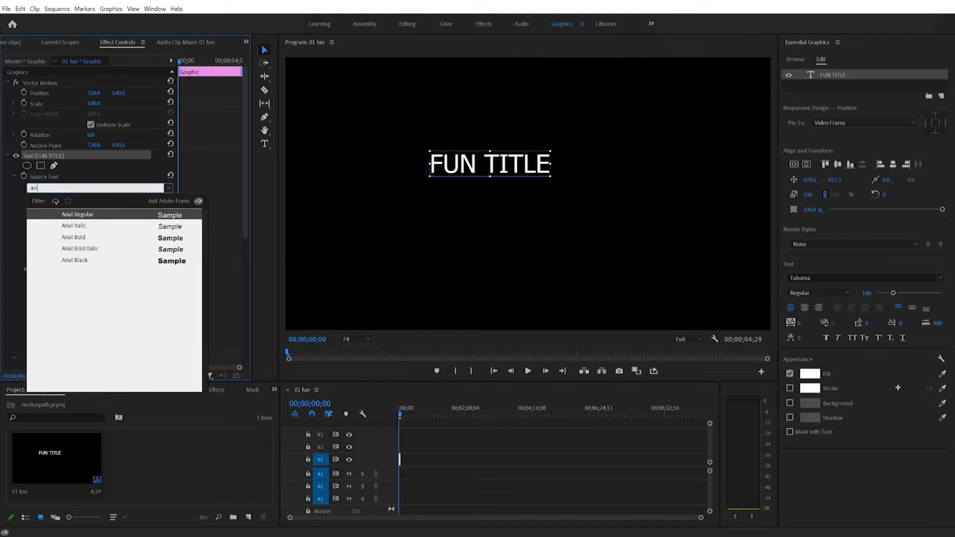
key("Down")
key("Down")
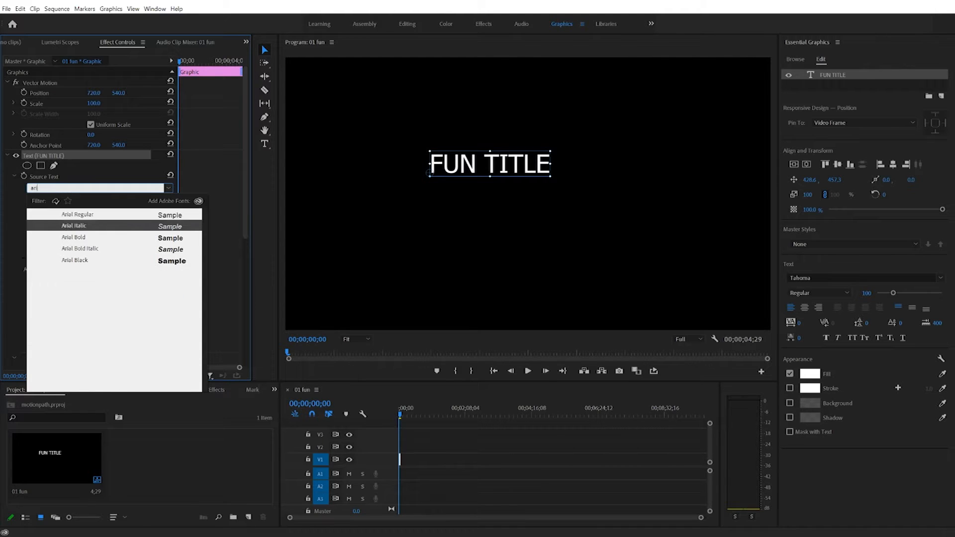
key("Return")
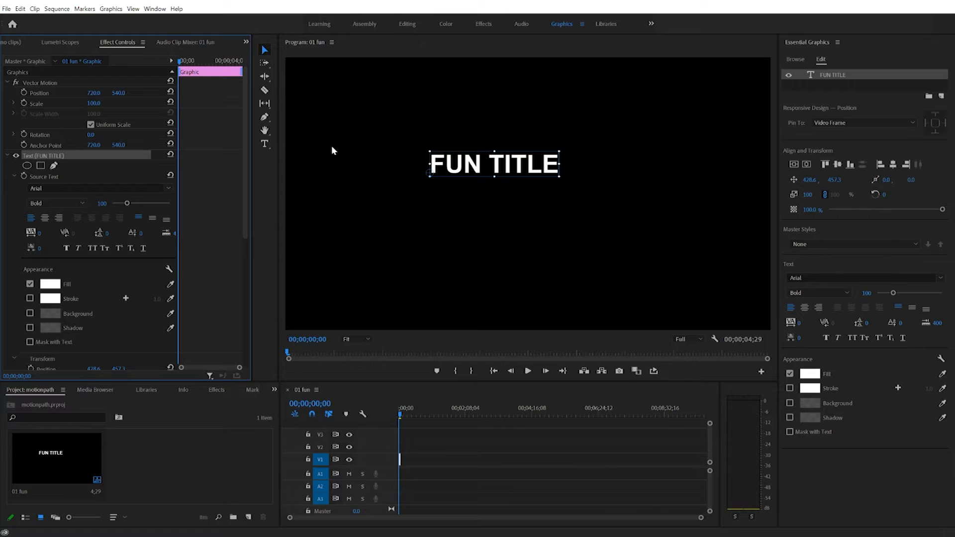
- Center the title vertically and horizontally in the frame and extend its clip on V1 to about 00;01;07;08
left_click(795, 165)
left_click(806, 164)
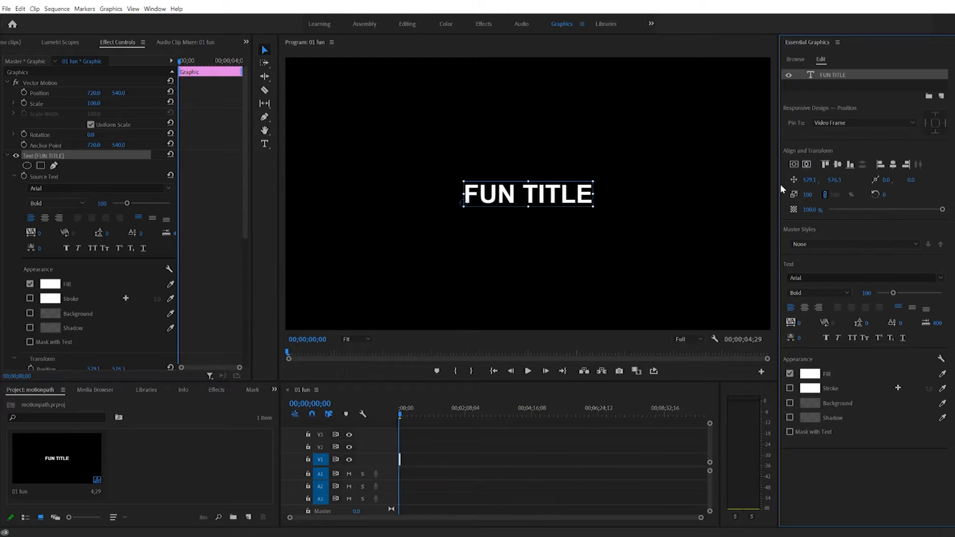
left_click_drag(401, 460, 433, 459)
- Replace the title clip with an After Effects composition and save the new After Effects project as fun title
right_click(418, 461)
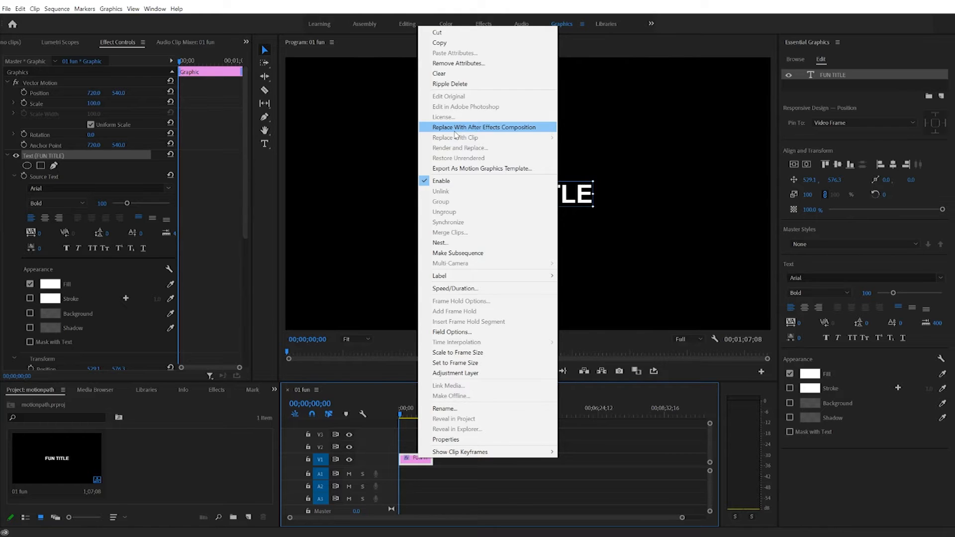
left_click(454, 131)
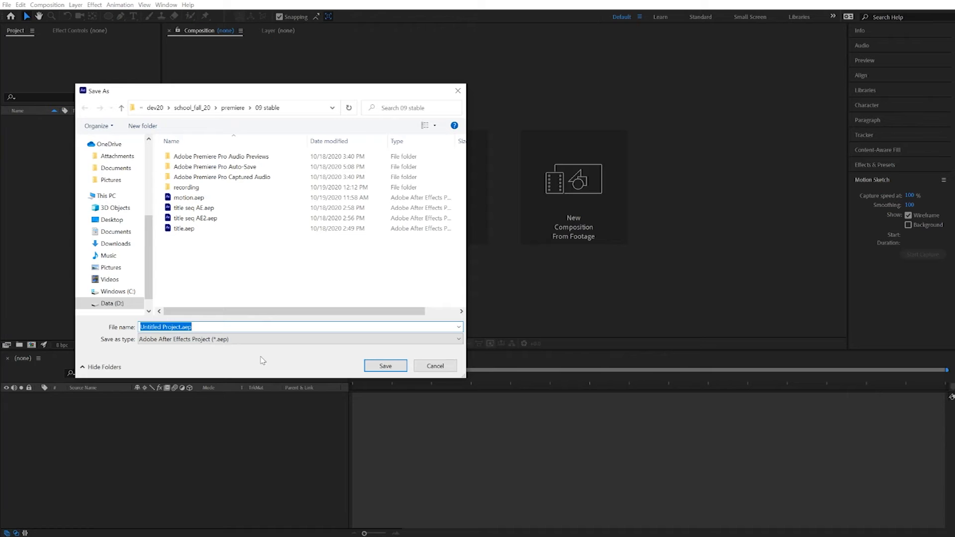
type("fun title")
key("Return")
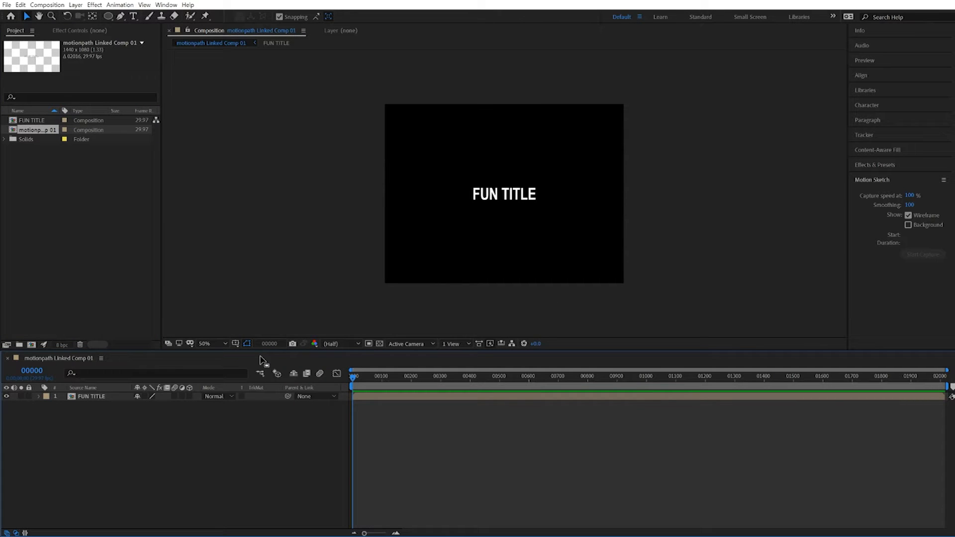
- Reveal and hide the FUN TITLE layer's Position, Rotation and Scale properties one after another
left_click(124, 397)
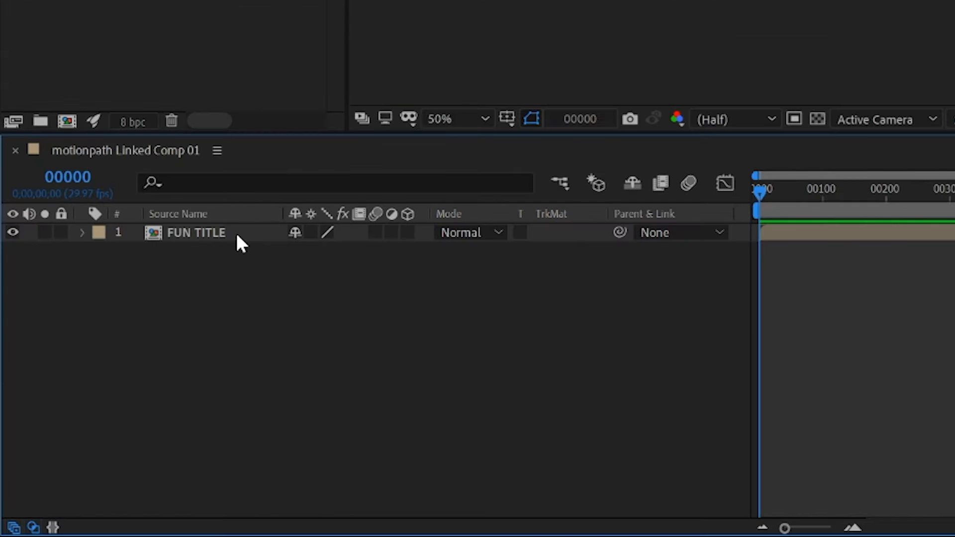
left_click(238, 234)
key("p")
key("p")
key("r")
key("r")
key("s")
key("s")
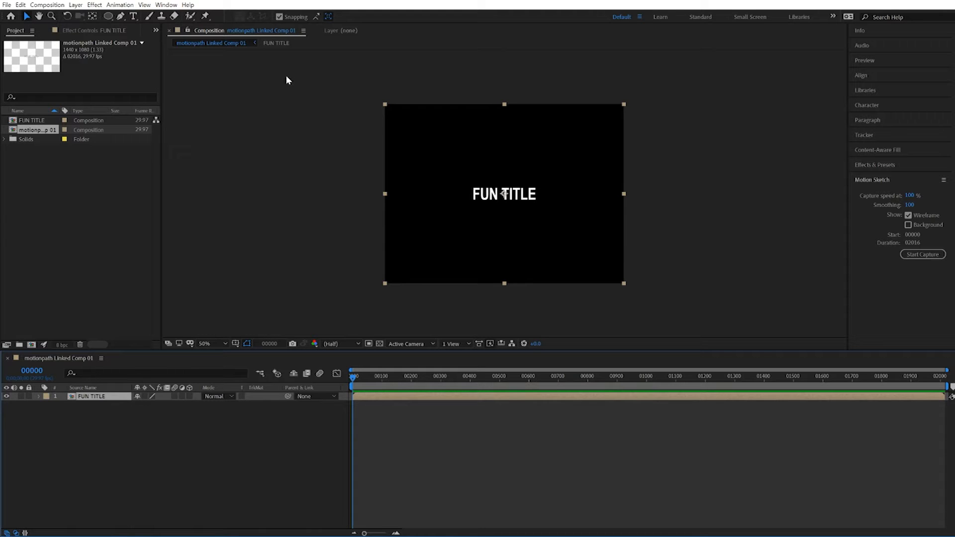
- Close the Motion Sketch panel and open it again
left_click(168, 6)
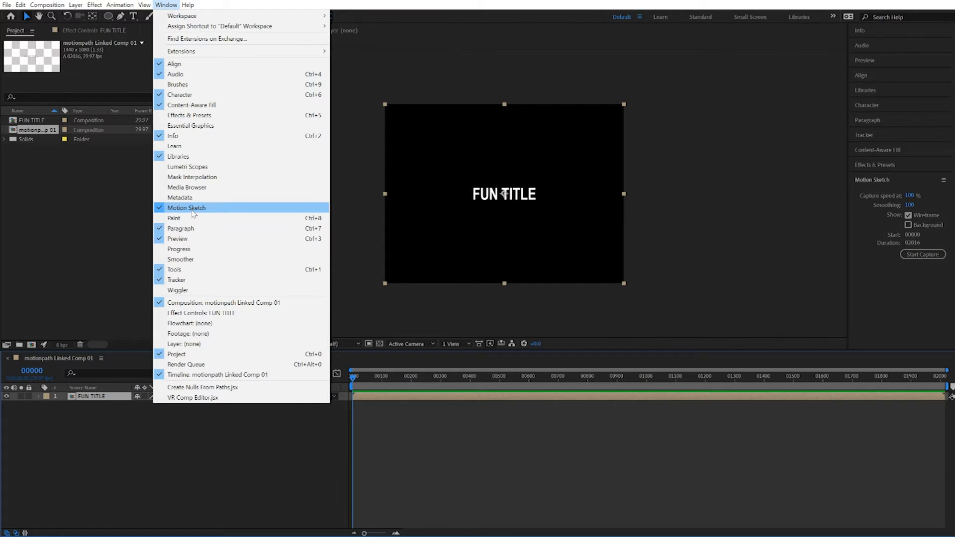
left_click(192, 209)
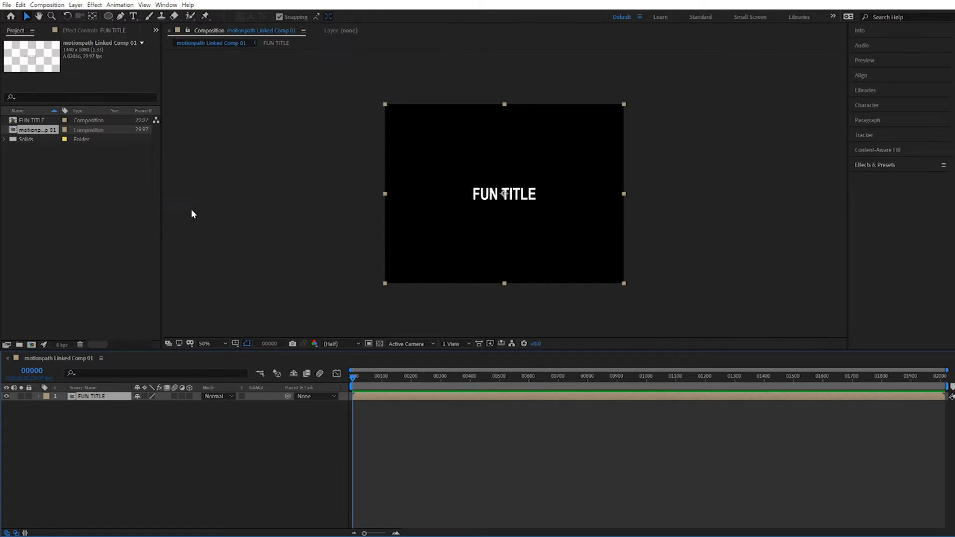
left_click(165, 4)
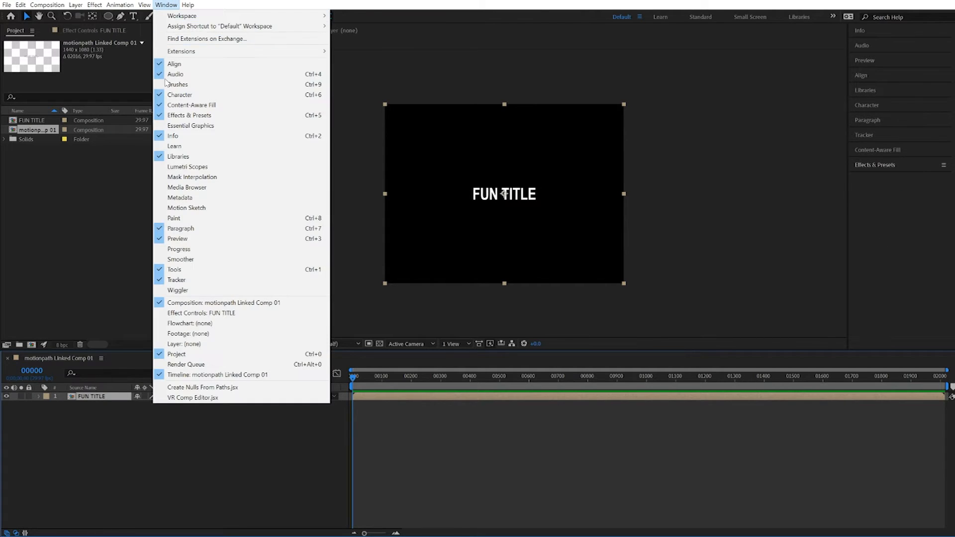
left_click(185, 208)
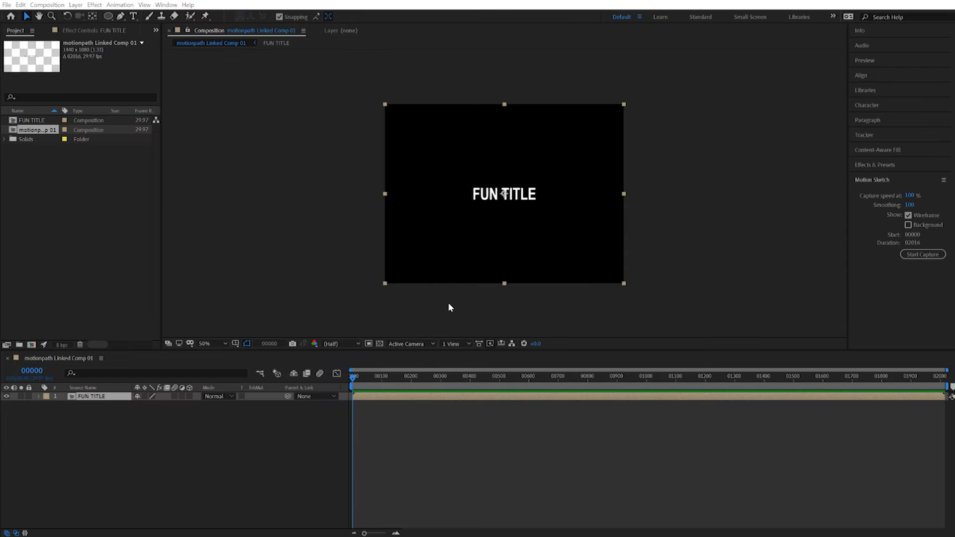
- Capture a sideways figure-eight motion path for the FUN TITLE layer with Motion Sketch, using smoothing 100 and the background shown
left_click(220, 344)
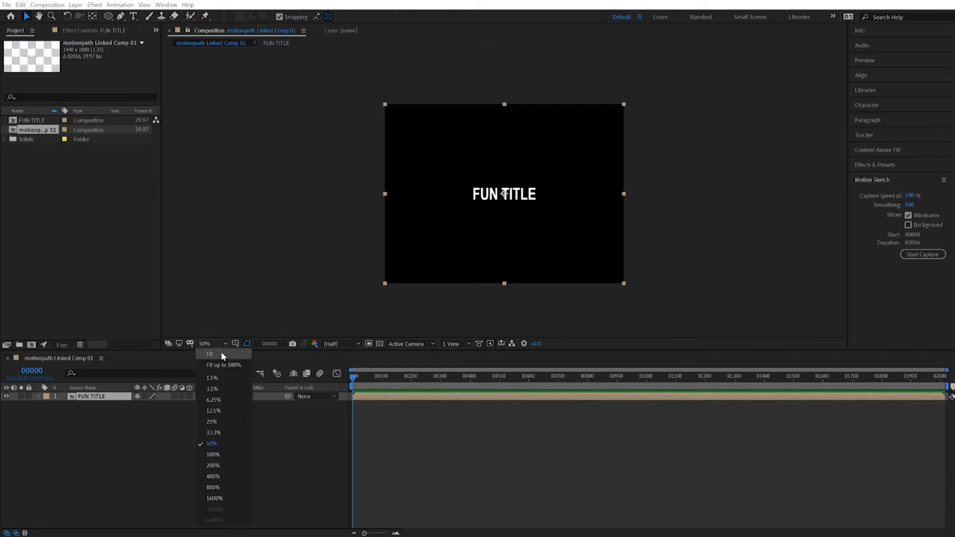
left_click(221, 353)
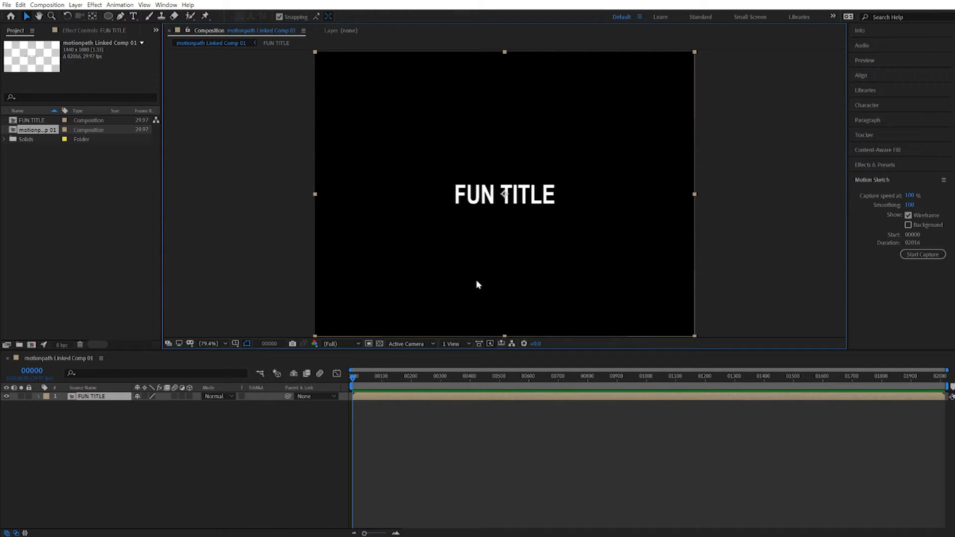
left_click(908, 206)
type("50")
key("Return")
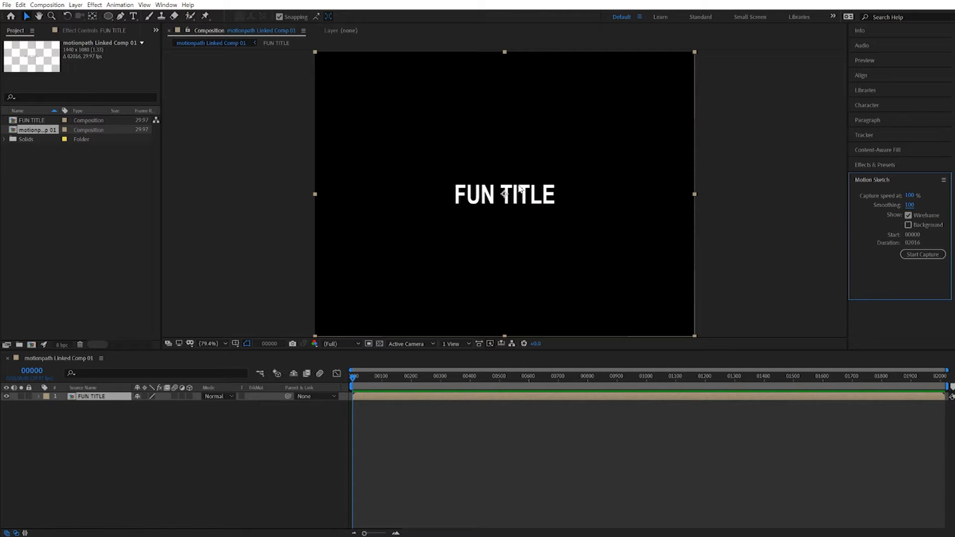
left_click(918, 228)
left_click(913, 256)
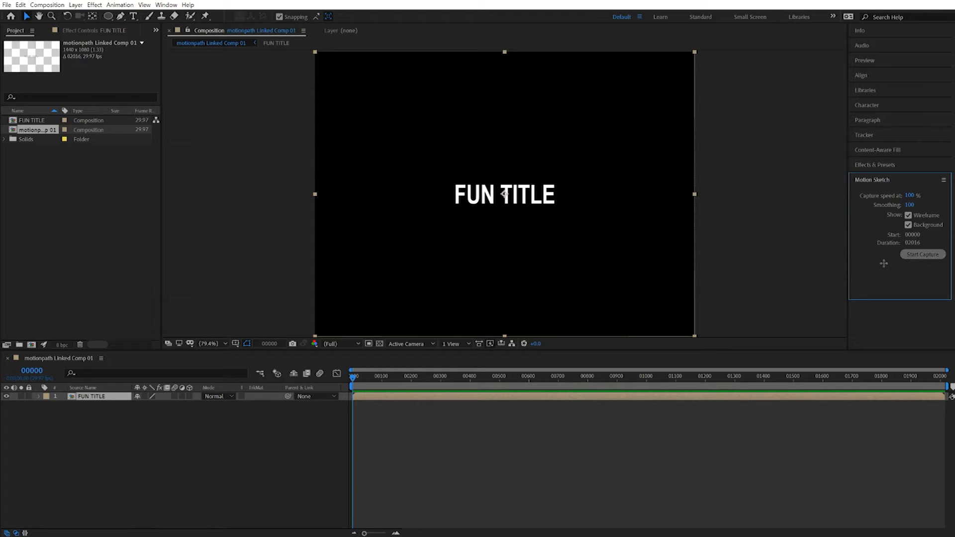
mouse_move(478, 200)
left_mouse_down()
mouse_move(434, 206)
mouse_move(393, 183)
mouse_move(372, 201)
mouse_move(372, 216)
mouse_move(409, 236)
mouse_move(438, 234)
mouse_move(484, 195)
mouse_move(513, 186)
mouse_move(565, 223)
mouse_move(602, 224)
mouse_move(637, 212)
mouse_move(654, 179)
mouse_move(603, 154)
mouse_move(538, 189)
mouse_move(477, 199)
left_mouse_up()
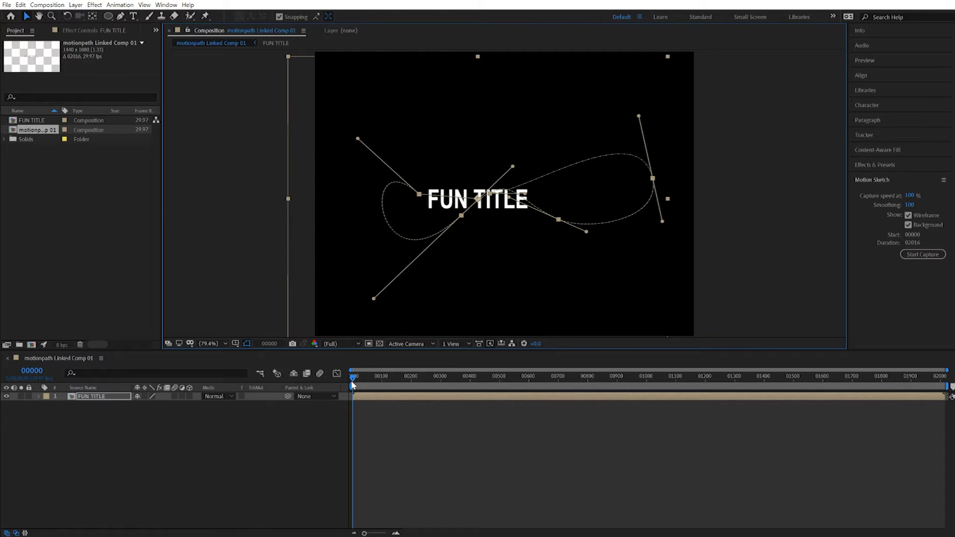
- Reveal the FUN TITLE layer's Position keyframes and preview the sketched motion
left_click(102, 397)
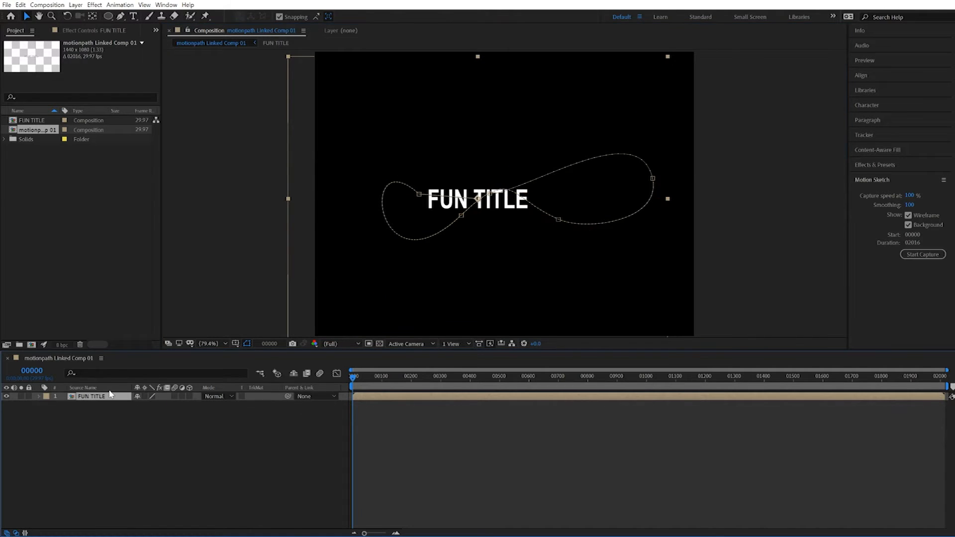
key("p")
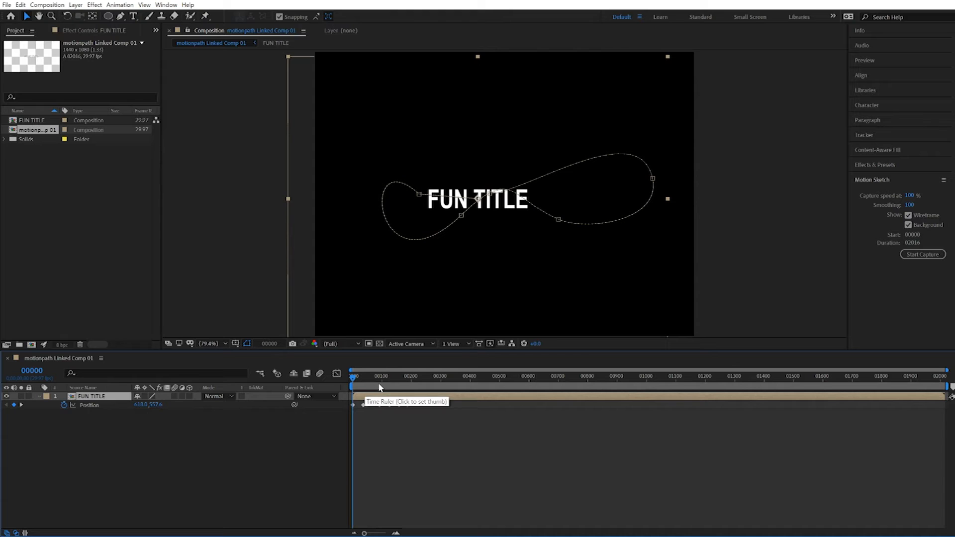
key("space")
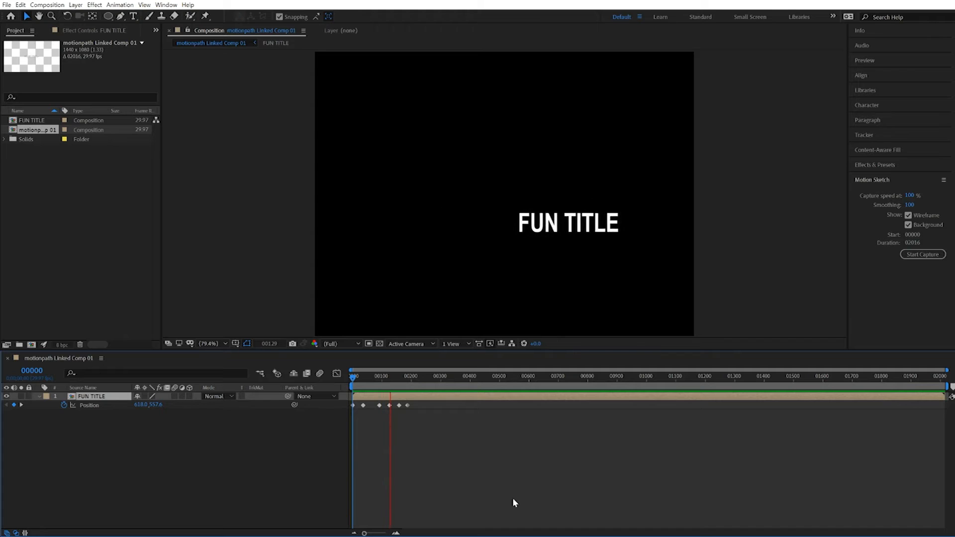
key("space")
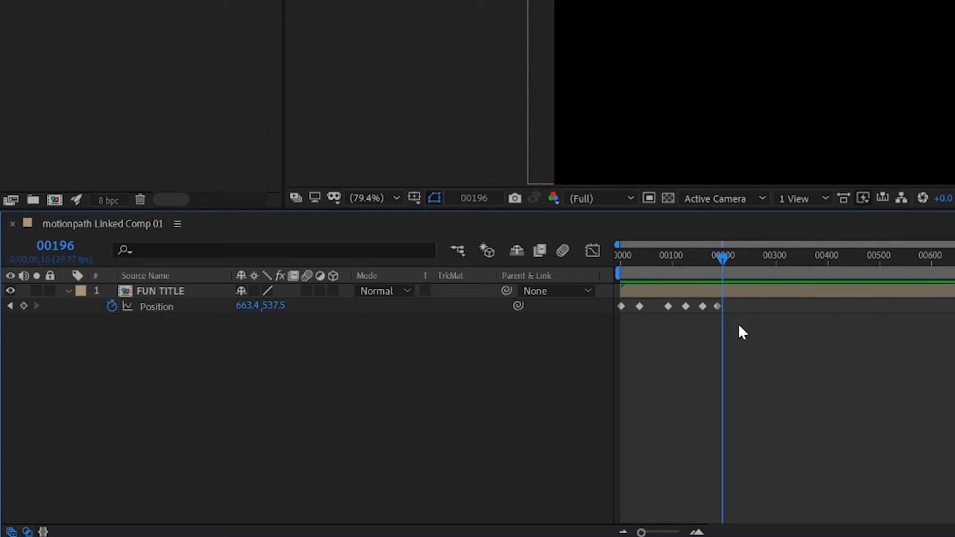
- Compress all Position keyframes proportionally so the last one sits just past frame 100, and preview the faster motion
left_click_drag(419, 415, 352, 405)
left_click_drag(620, 308, 613, 306)
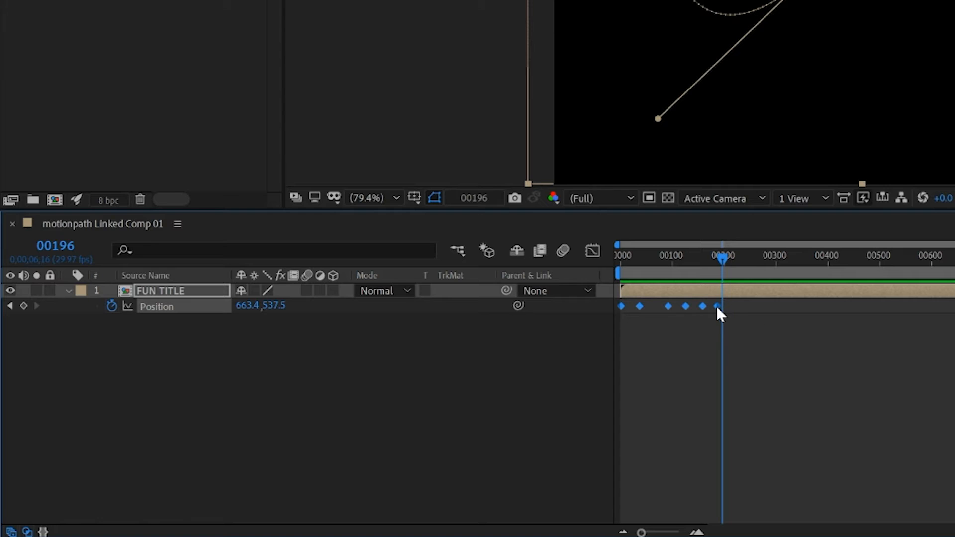
left_click_drag(716, 307, 676, 313)
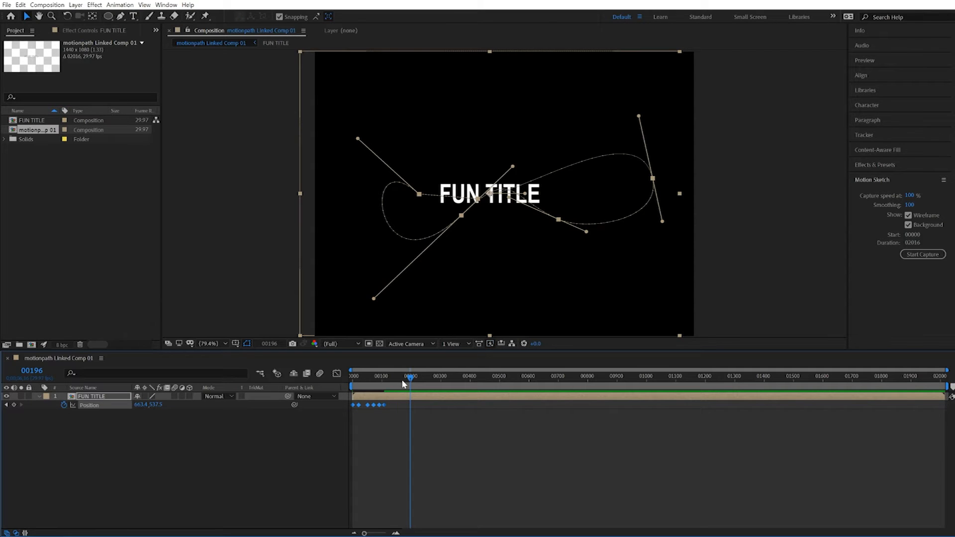
key("space")
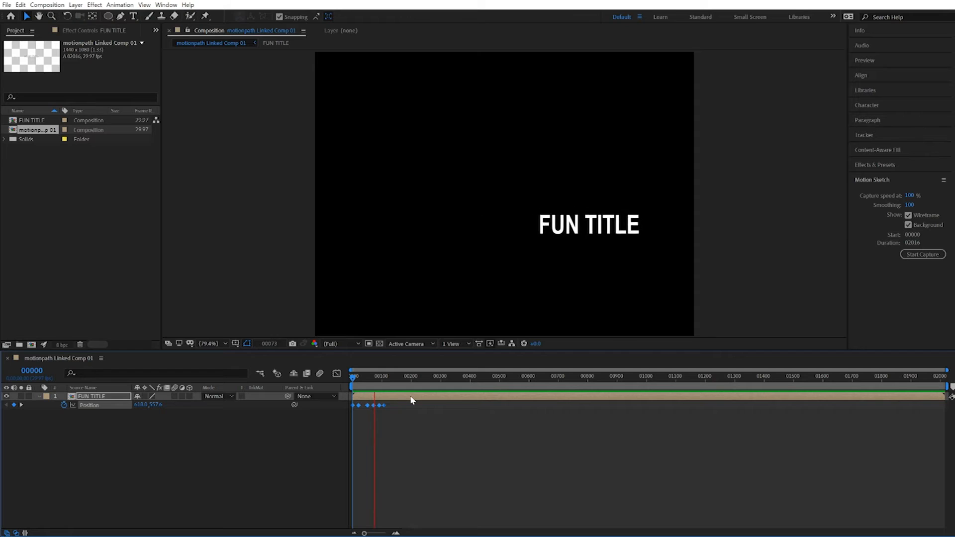
key("space")
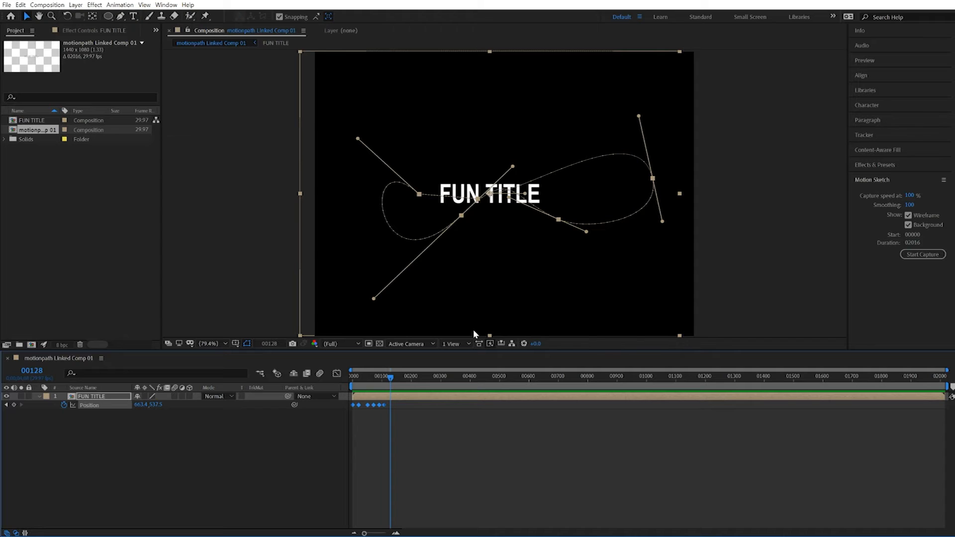
- Step the playhead frame by frame just after the last Position keyframe, ending at frame 128
mouse_move(386, 377)
left_mouse_down()
mouse_move(353, 377)
mouse_move(390, 381)
left_mouse_up()
key("Page_Down")
key("Page_Down")
key("Page_Down")
key("Page_Down")
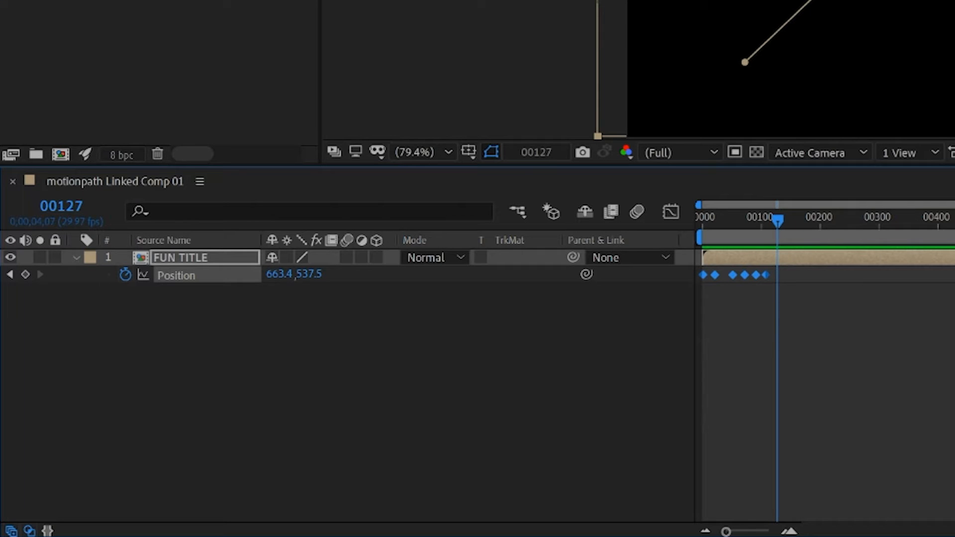
key("Page_Up")
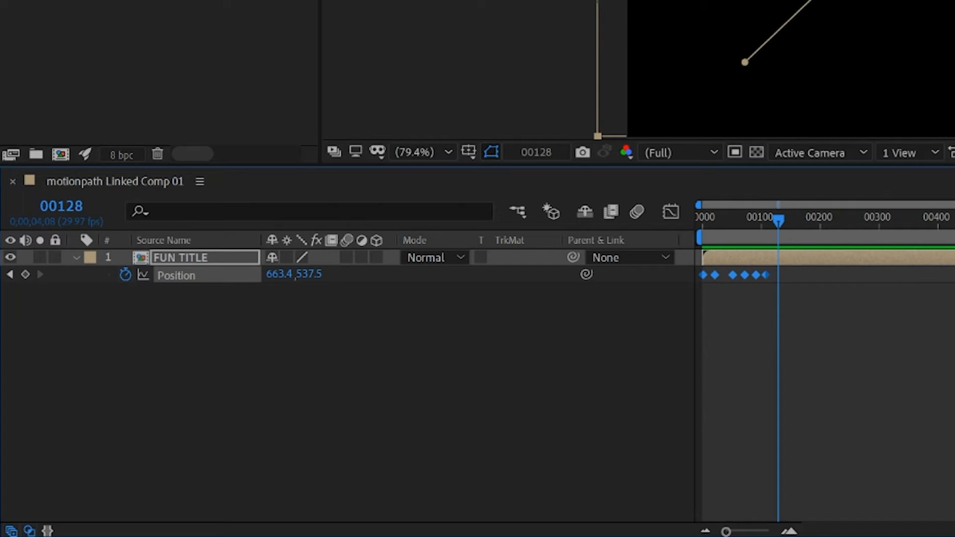
- Add a Position keyframe at frame 125 that moves the FUN TITLE layer to the composition's centre, at 725.0, 537.5
key("Page_Up")
key("Page_Up")
key("Page_Up")
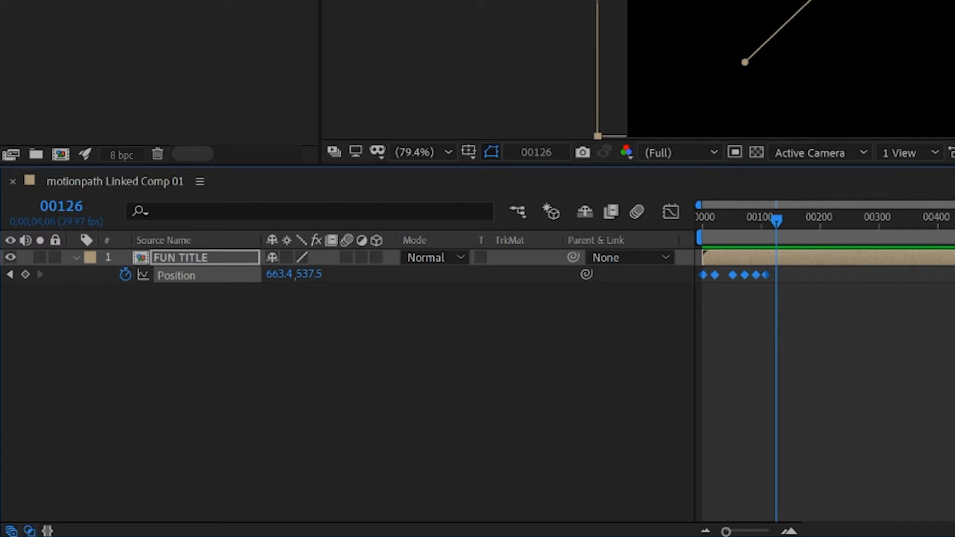
key("shift+Page_Down")
key("shift+Page_Up")
key("Page_Up")
left_click_drag(774, 225, 776, 225)
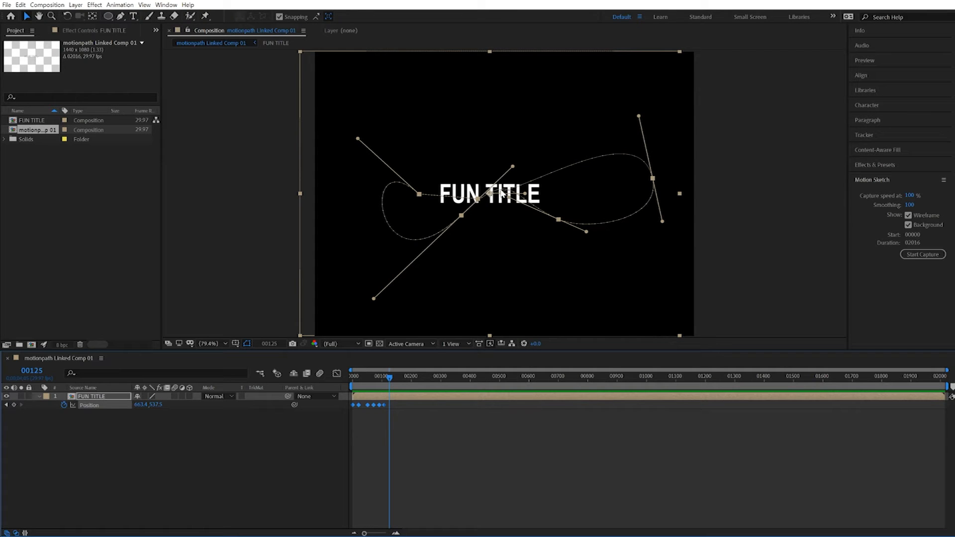
left_click_drag(502, 194, 518, 195)
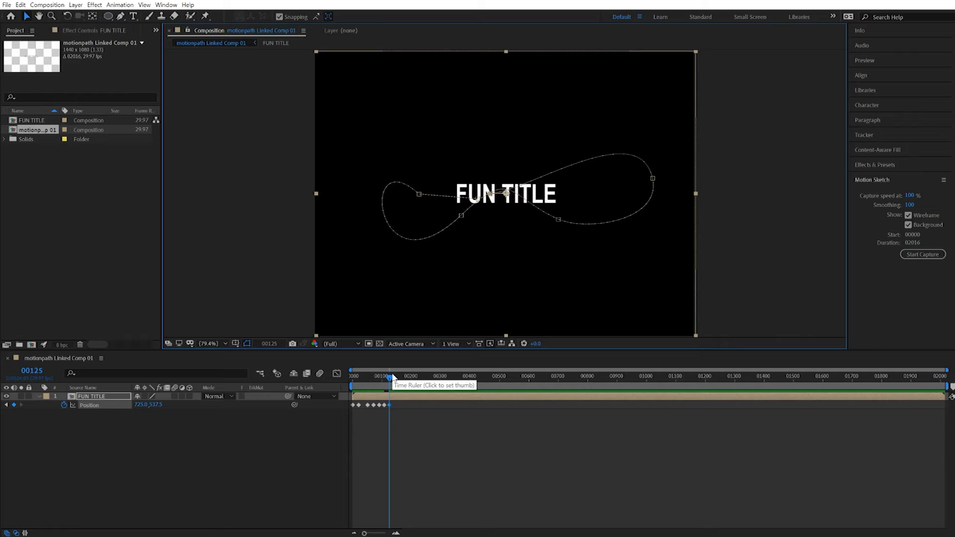
- Move the FUN TITLE layer straight down out of view at frame 135, and preview the animation from the start
left_click(392, 376)
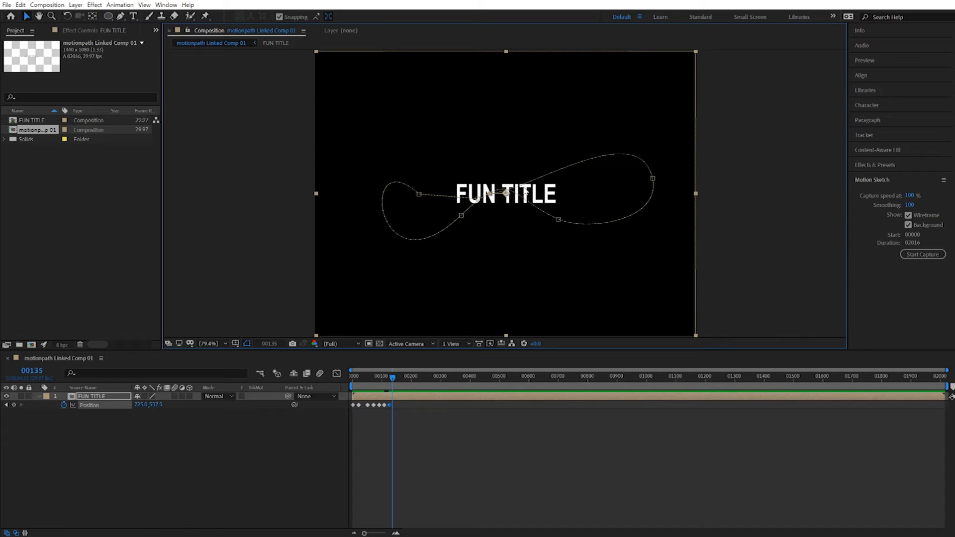
left_click_drag(517, 195, 501, 385)
left_click_drag(389, 377, 347, 378)
key("space")
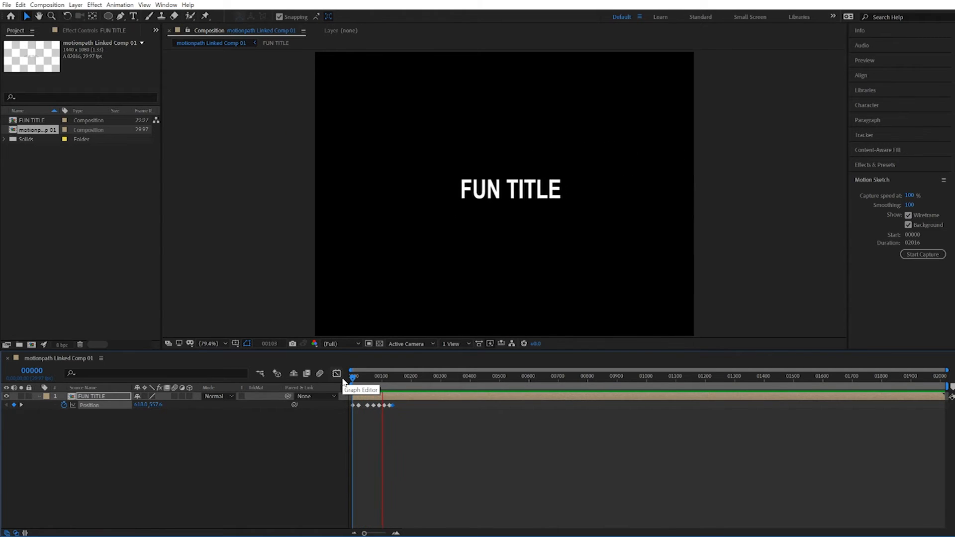
key("space")
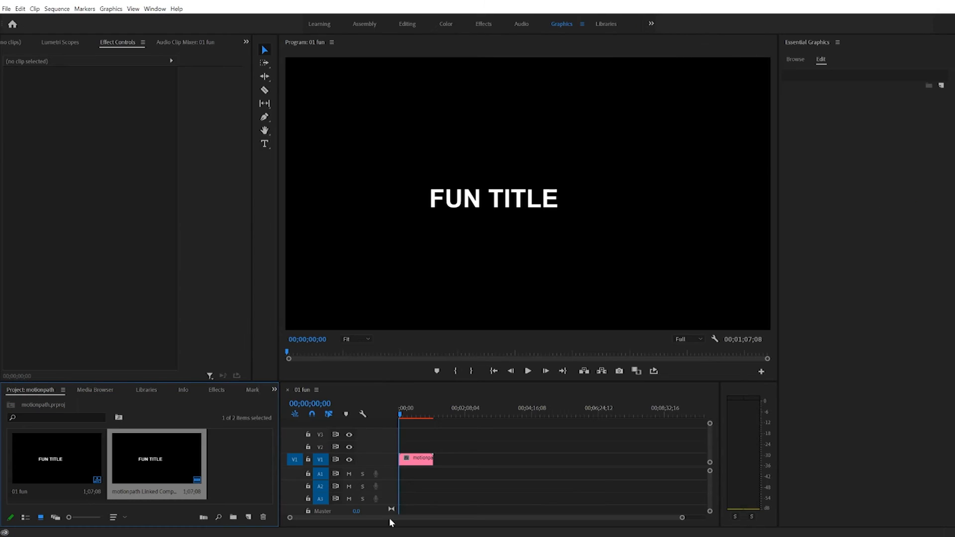
- Switch to Premiere Pro, preview the 01 fun sequence, and move the linked composition clip up to track V2
left_click(398, 410)
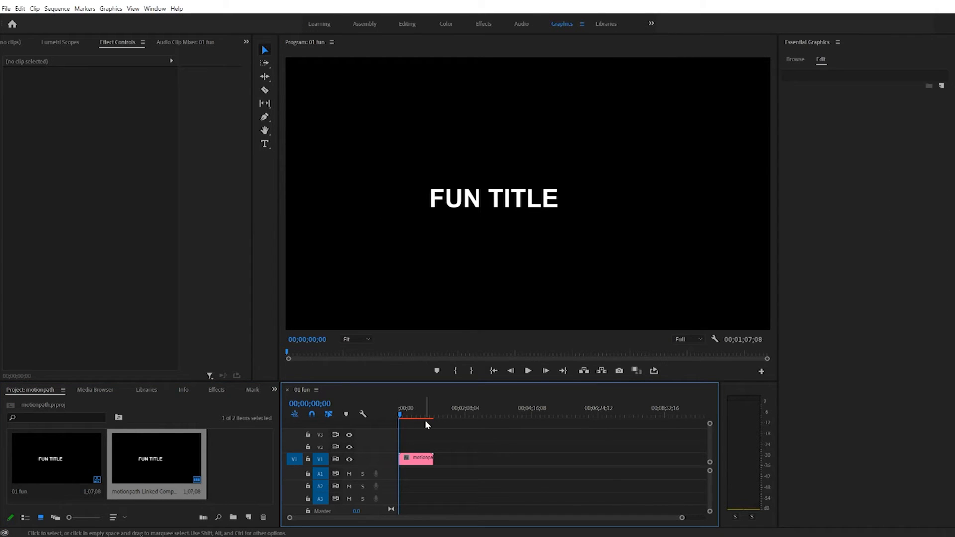
key("space")
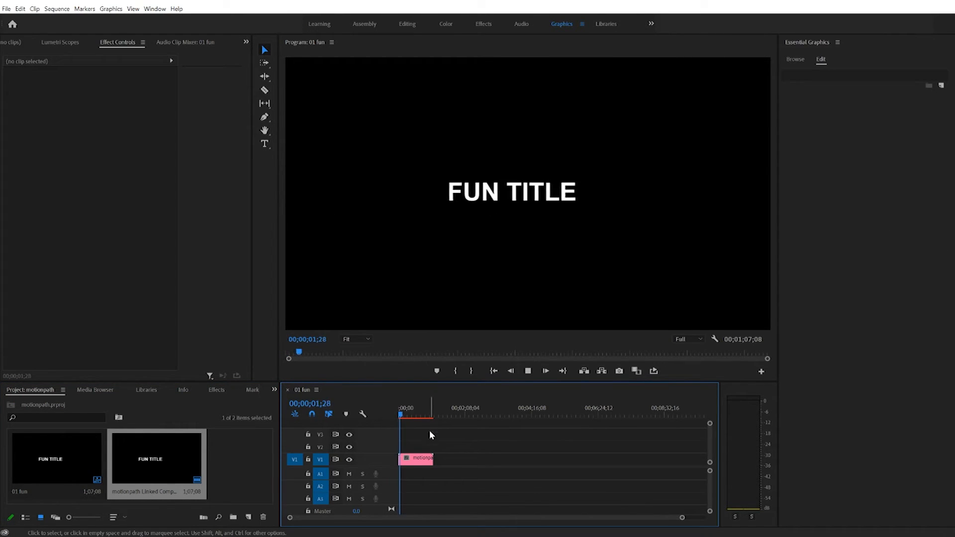
key("space")
left_click_drag(420, 462, 419, 448)
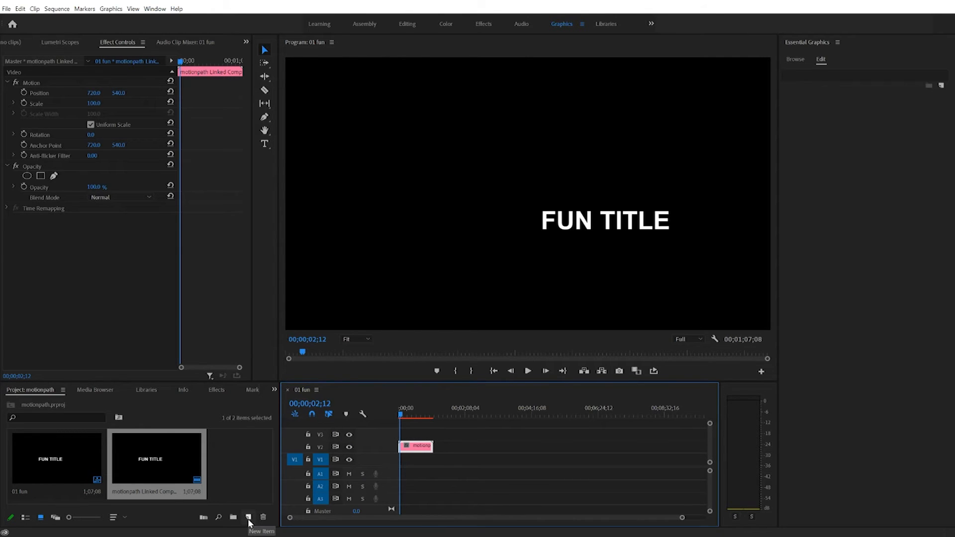
- Create a bright red (FF0000) 1440 x 1080 color matte at 29.97 fps, keeping the name Color Matte
left_click(249, 517)
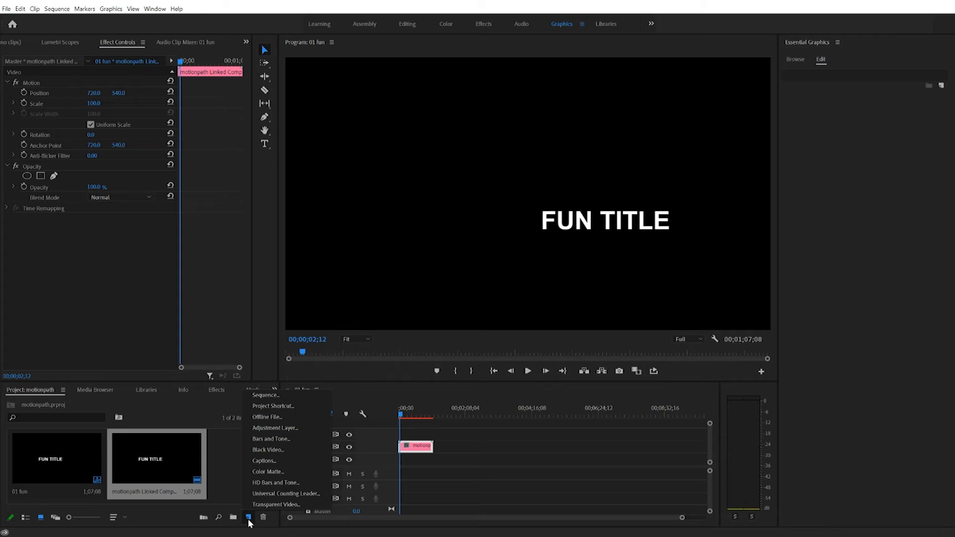
left_click(265, 471)
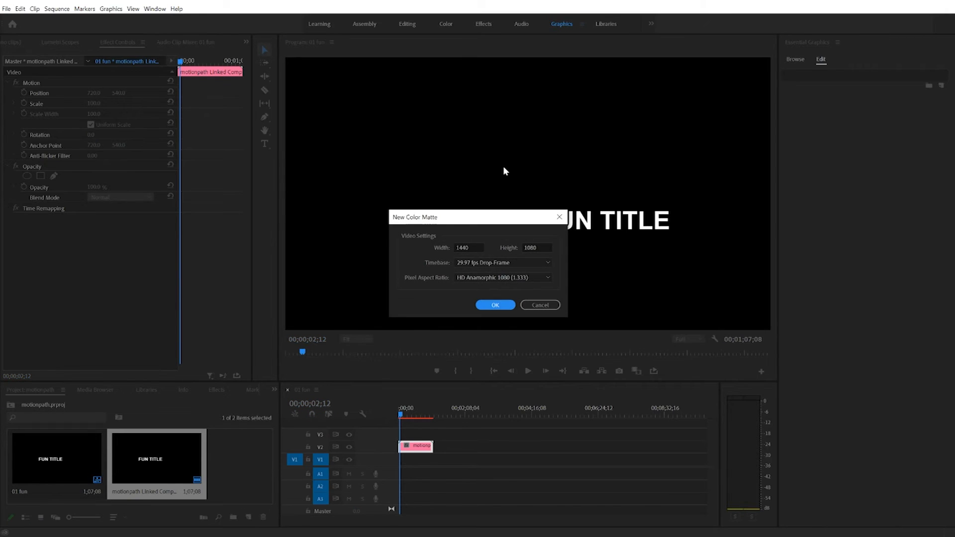
left_click(495, 304)
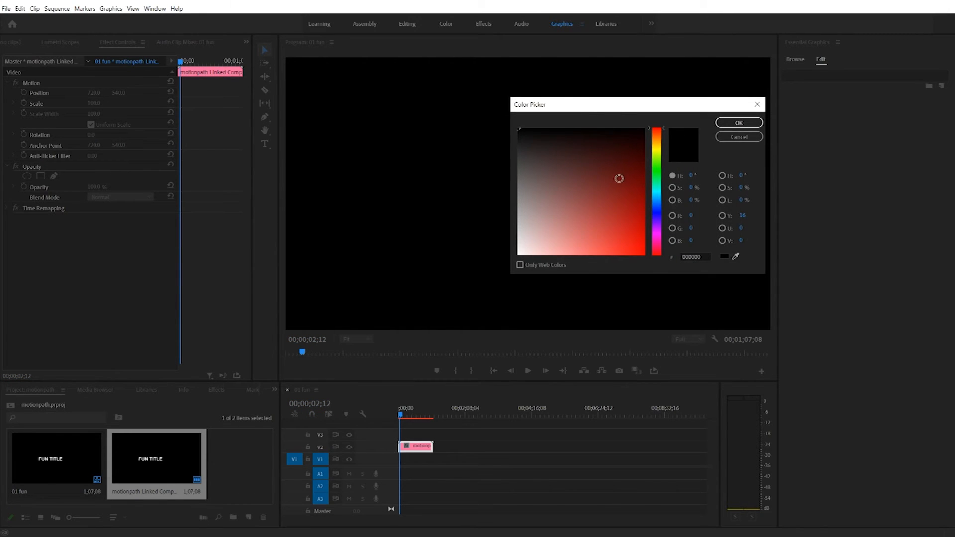
left_click_drag(618, 177, 654, 273)
left_click(738, 122)
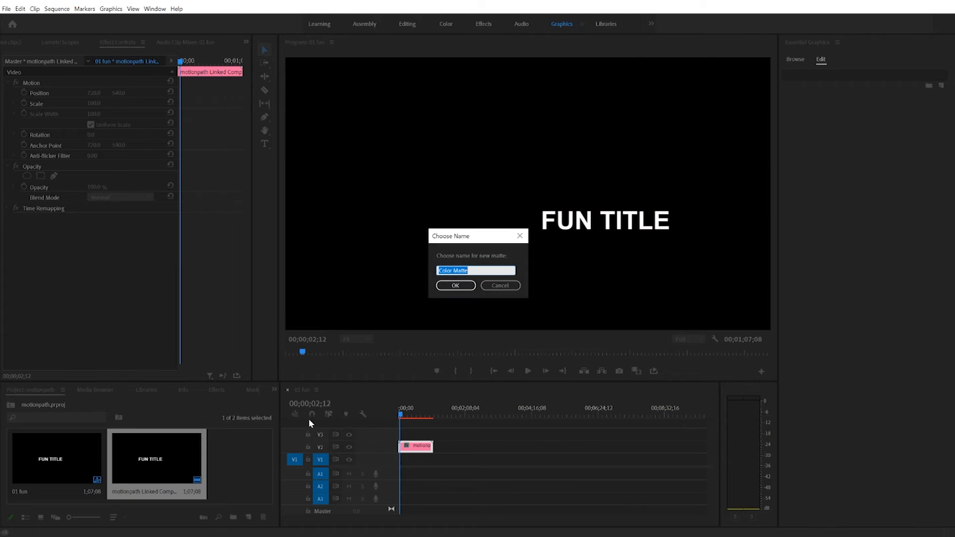
left_click(455, 285)
- Place the Color Matte on track V1 beneath the title clip, and play the sequence from the start
left_click_drag(227, 456, 412, 462)
key("Home")
key("space")
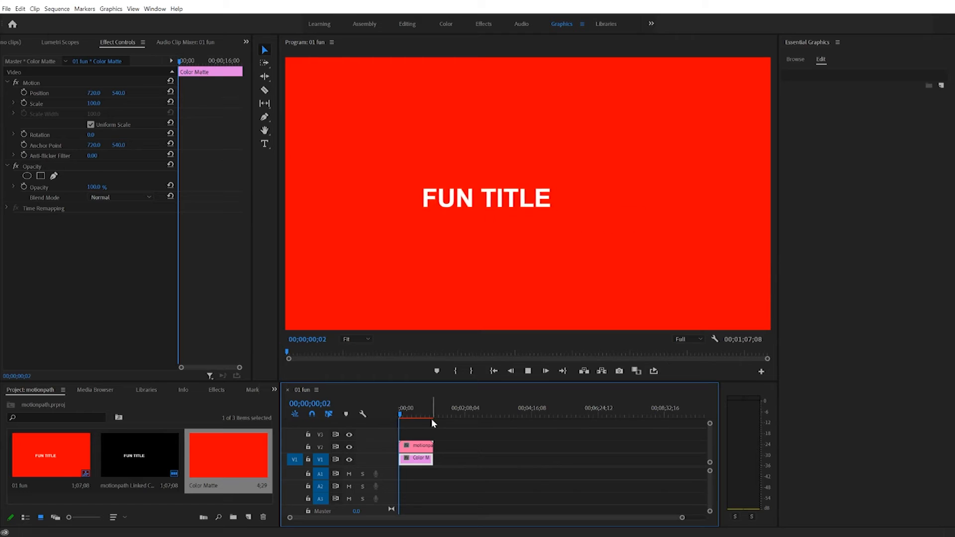
- Change the Color Matte's color to blue, 0086F5
left_click(244, 449)
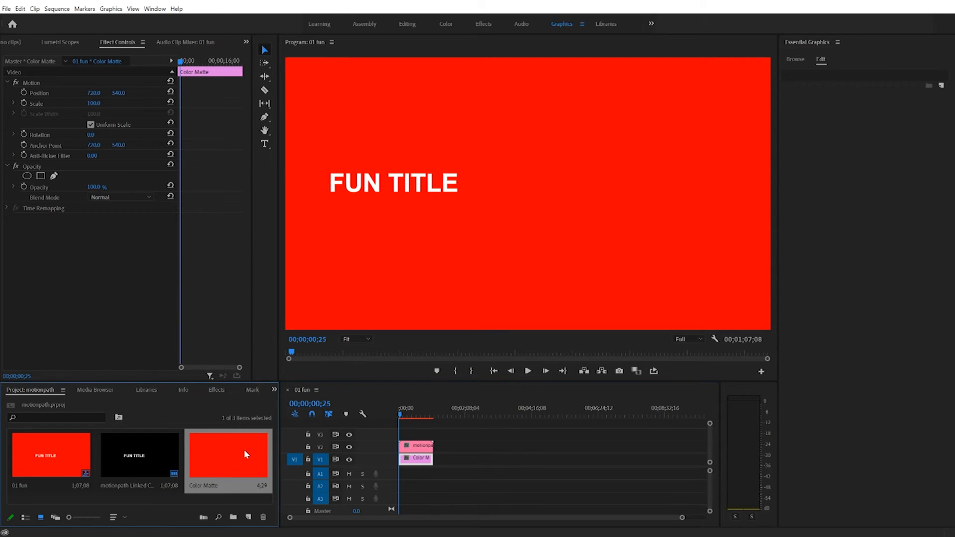
double_click(218, 452)
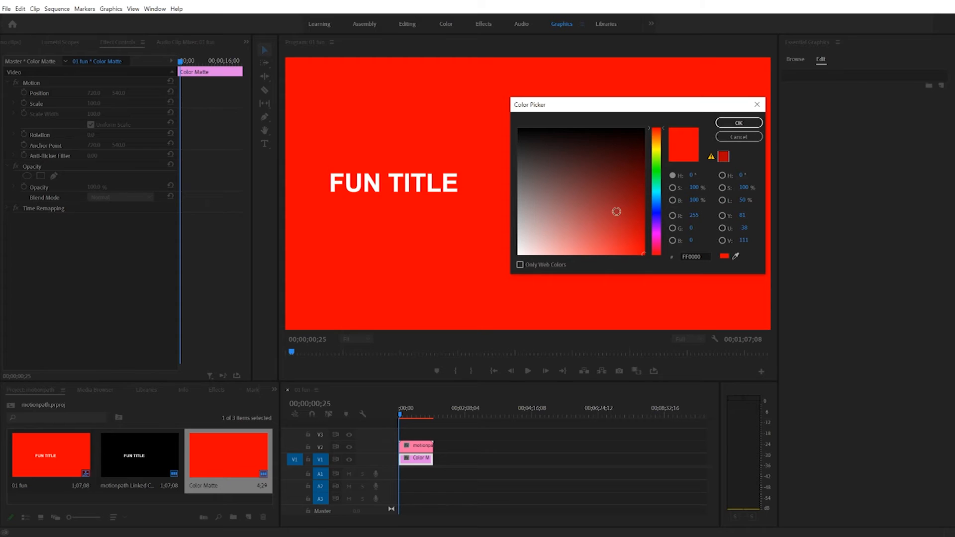
left_click(656, 212)
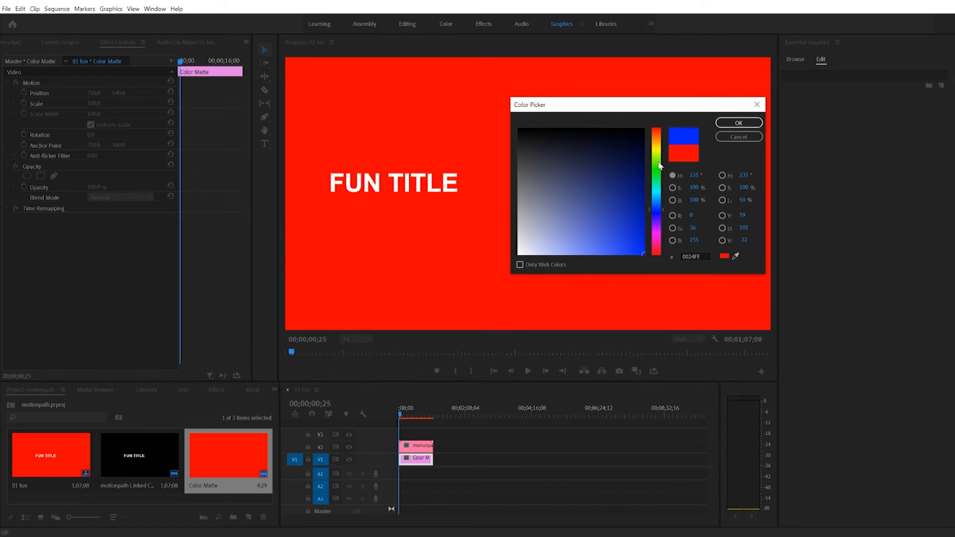
left_click(656, 200)
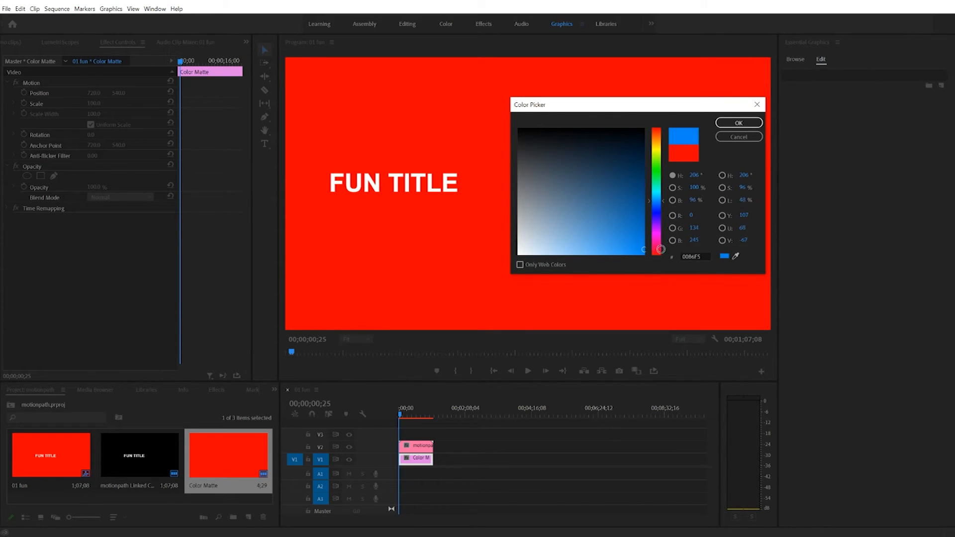
left_click(739, 122)
- Play the sequence twice from the beginning to review the title's motion over the blue background
left_click(390, 413)
key("space")
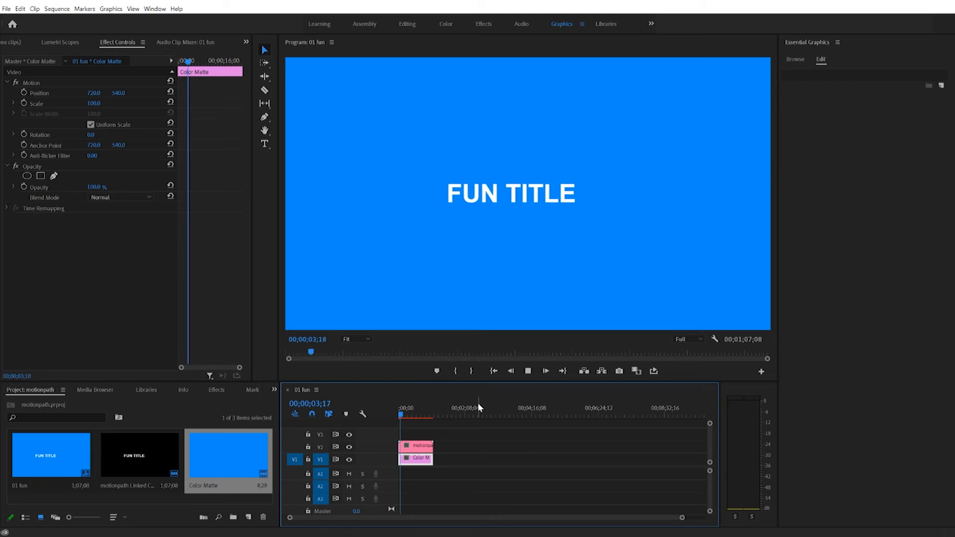
key("space")
left_click_drag(399, 416, 394, 416)
key("space")
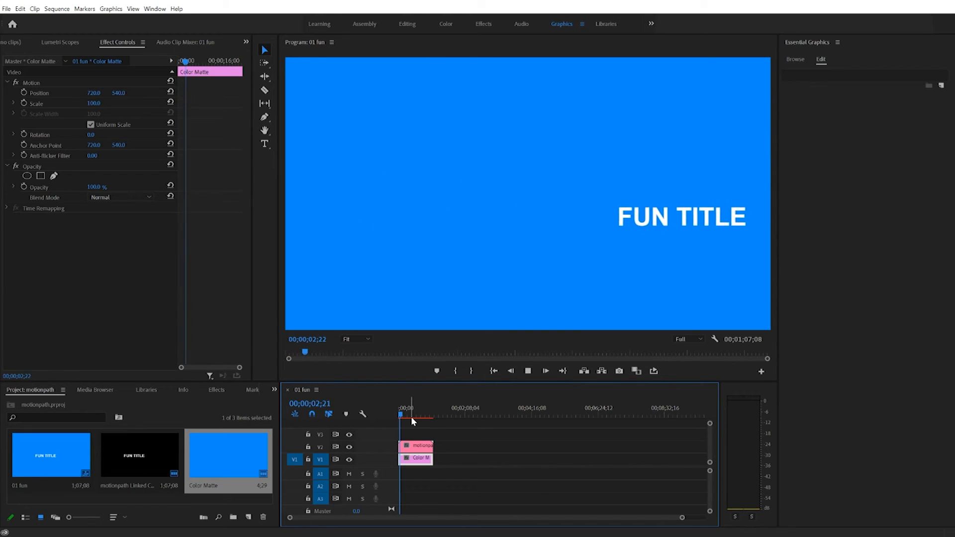
key("space")
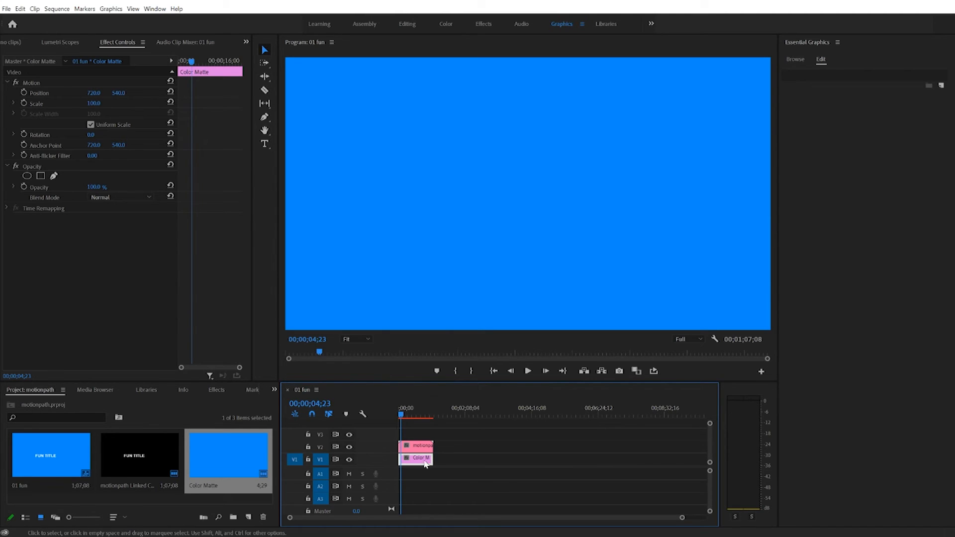
- Add a 100% Opacity keyframe to the title clip at 00;00;04;07, where the title begins to drop
left_click_drag(682, 519, 509, 512)
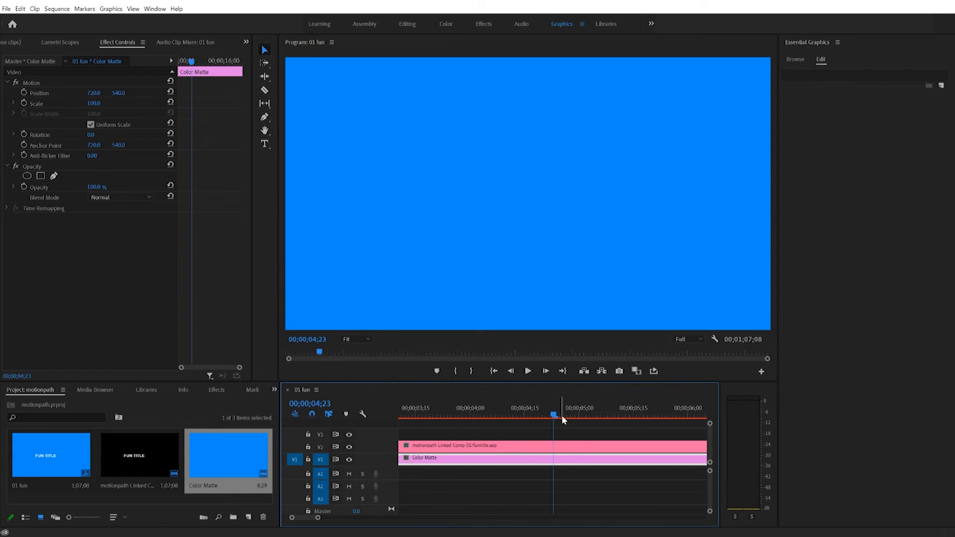
left_click_drag(555, 417, 494, 422)
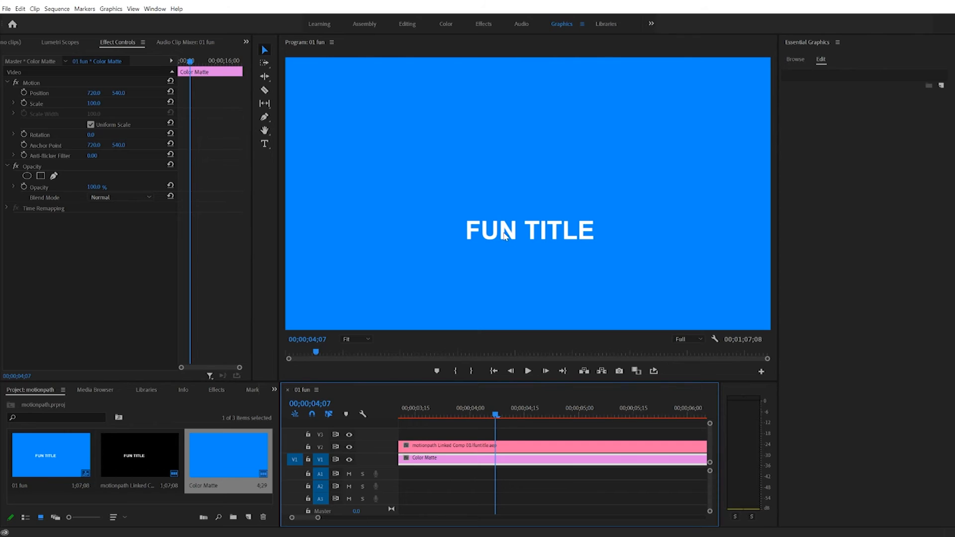
left_click(502, 447)
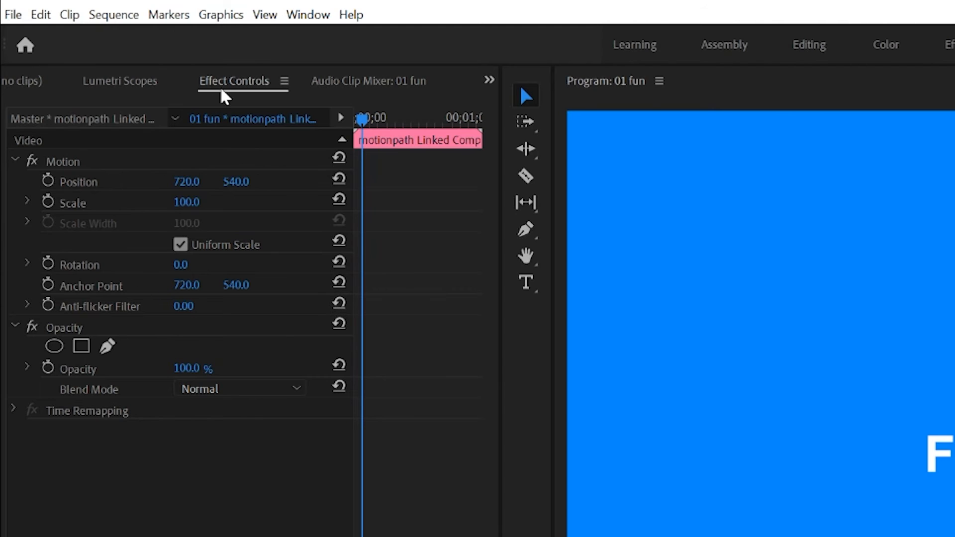
left_click(48, 369)
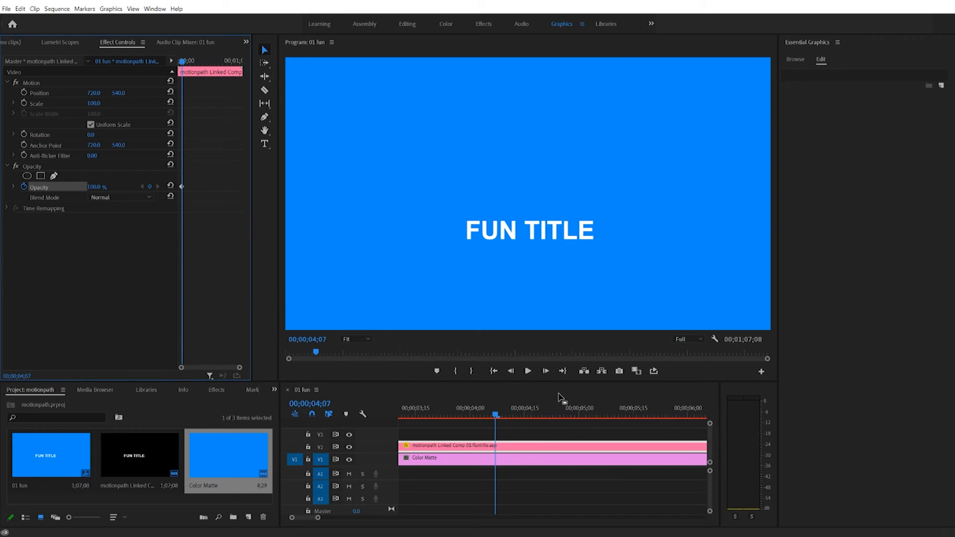
- Set the title clip's Opacity to 0% at 00;00;04;13 to complete its fade-out
key("Right")
key("Right")
key("Right")
key("Right")
key("Right")
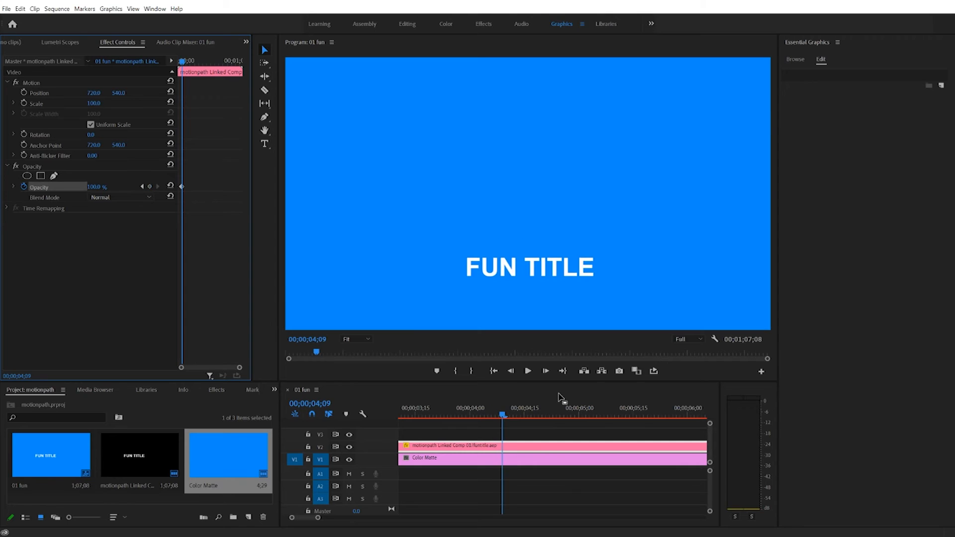
key("Right")
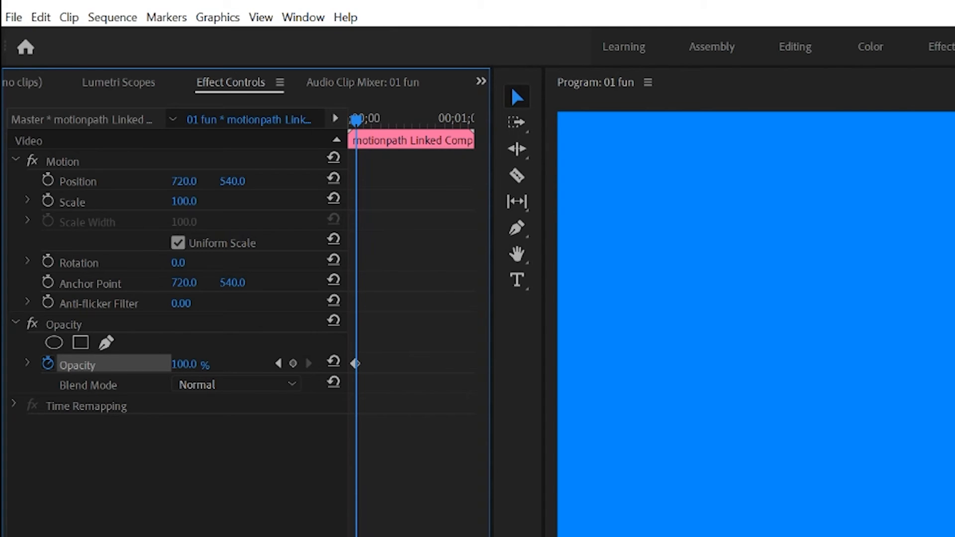
left_click_drag(187, 364, 137, 364)
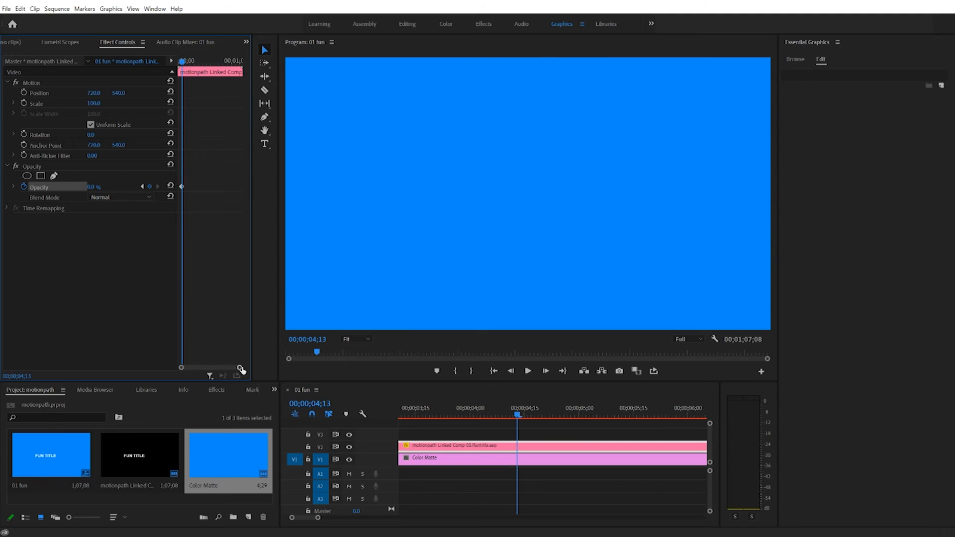
- Scrub through the title's fade-out, and add a 100% Opacity keyframe at 00;00;00;00
left_click_drag(241, 369, 214, 369)
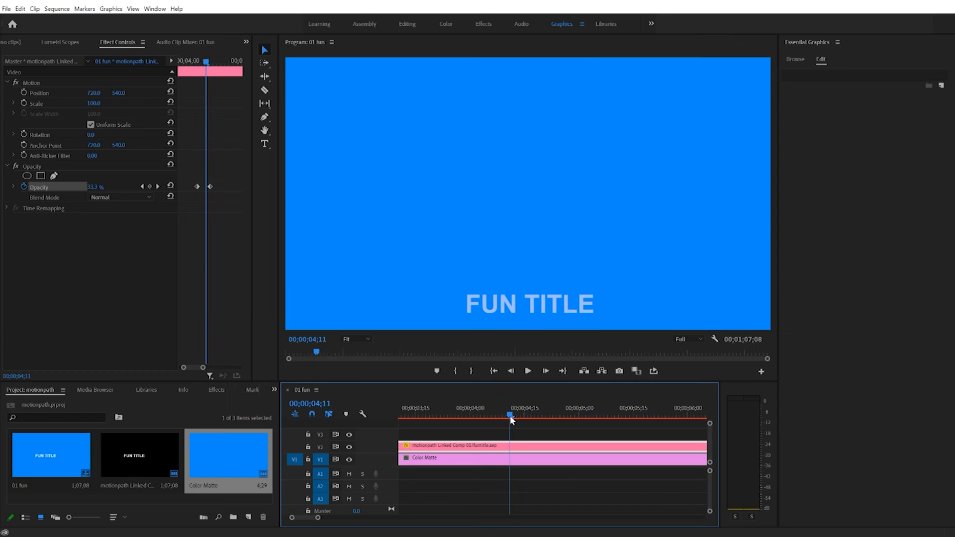
left_click_drag(766, 536, 733, 536)
left_click_drag(492, 417, 151, 417)
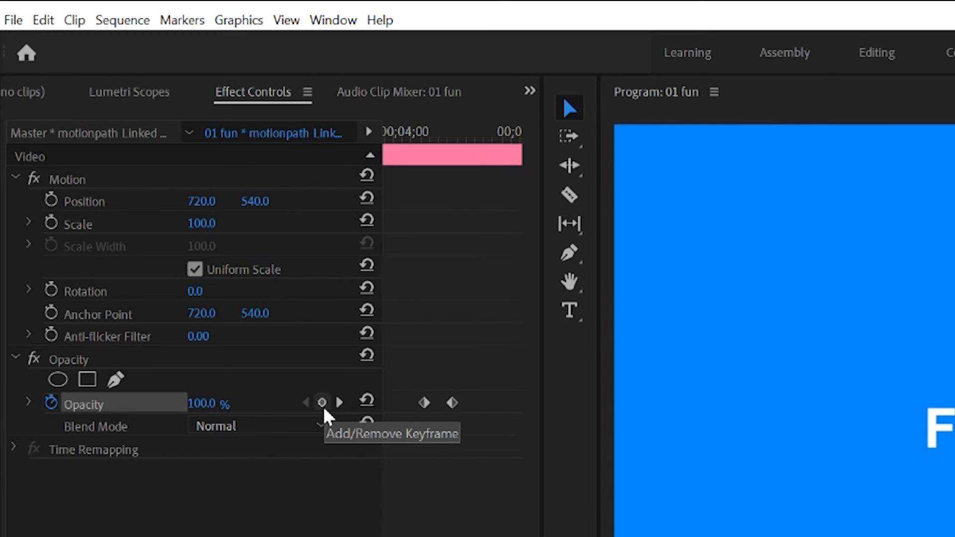
left_click(322, 402)
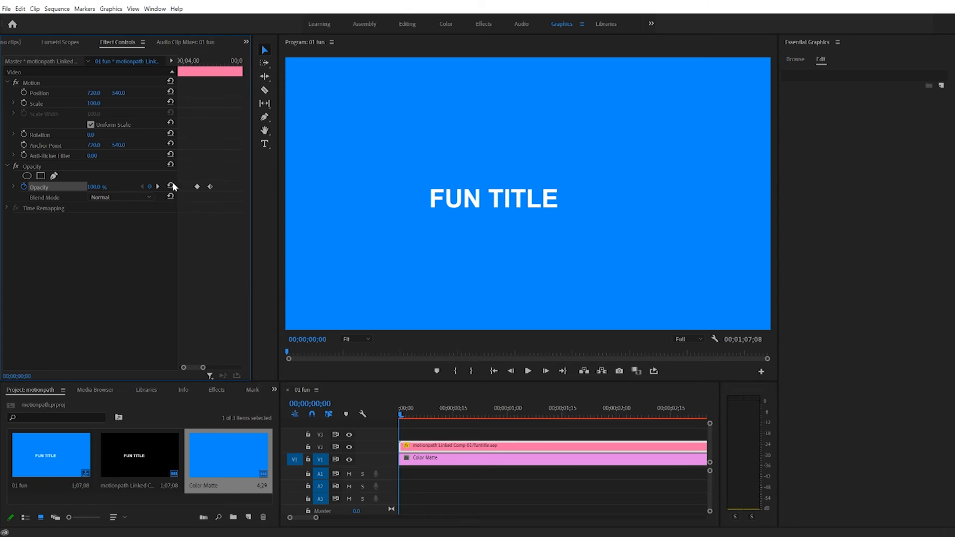
- Build the title clip's fade-in with a 100% Opacity keyframe at 00;00;00;10 and 0% Opacity at 00;00;00;00
left_click_drag(184, 368, 207, 369)
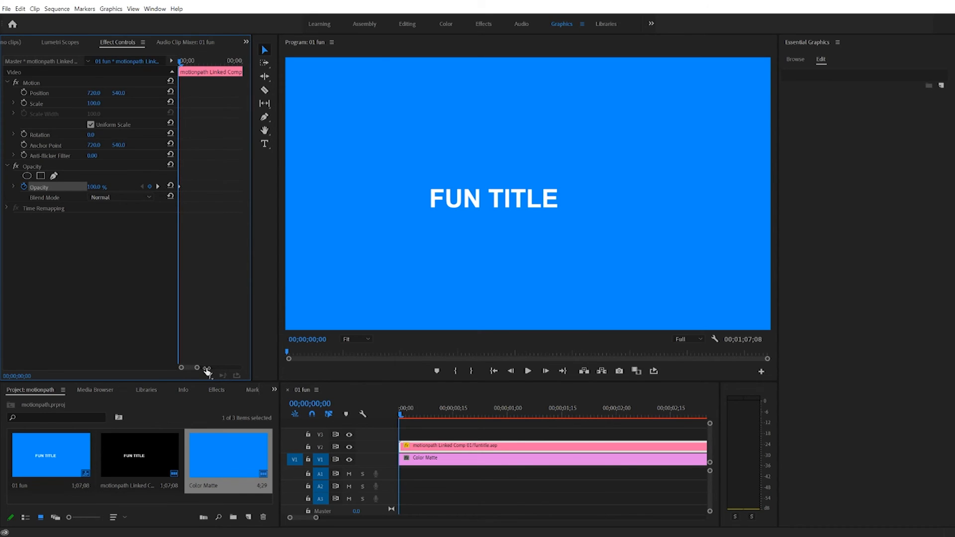
key("space")
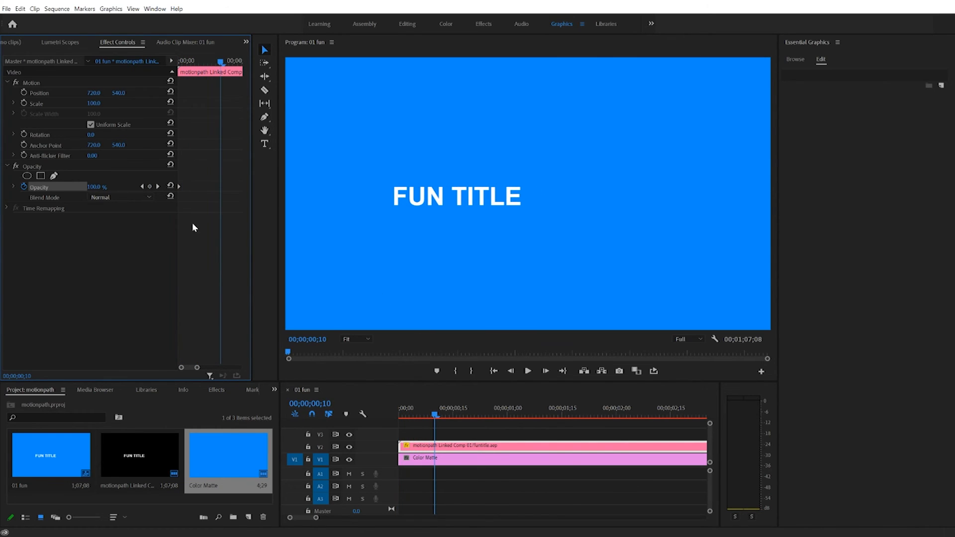
left_click(150, 186)
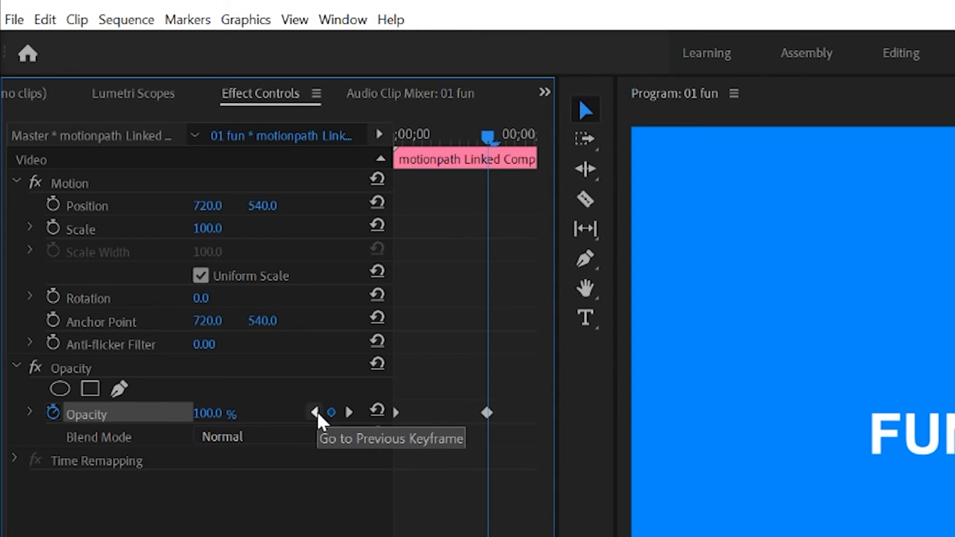
left_click(318, 412)
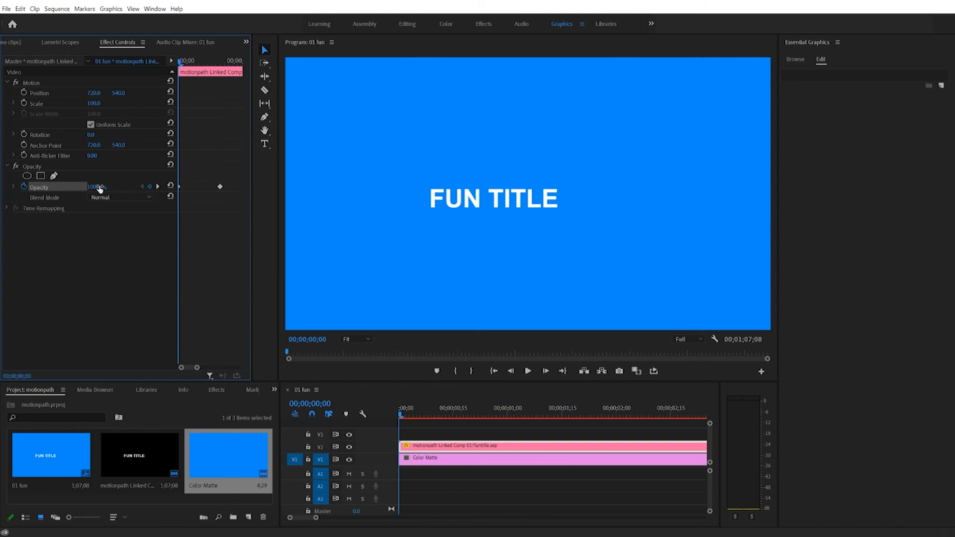
left_click_drag(99, 187, 49, 187)
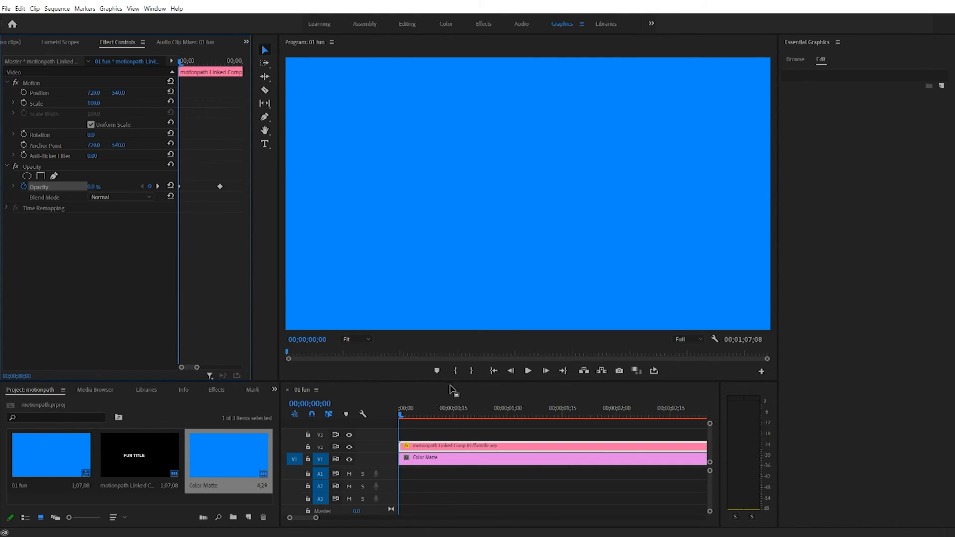
- Play the sequence from the beginning to review the title's fade-in and motion, and return the playhead near the start
key("space")
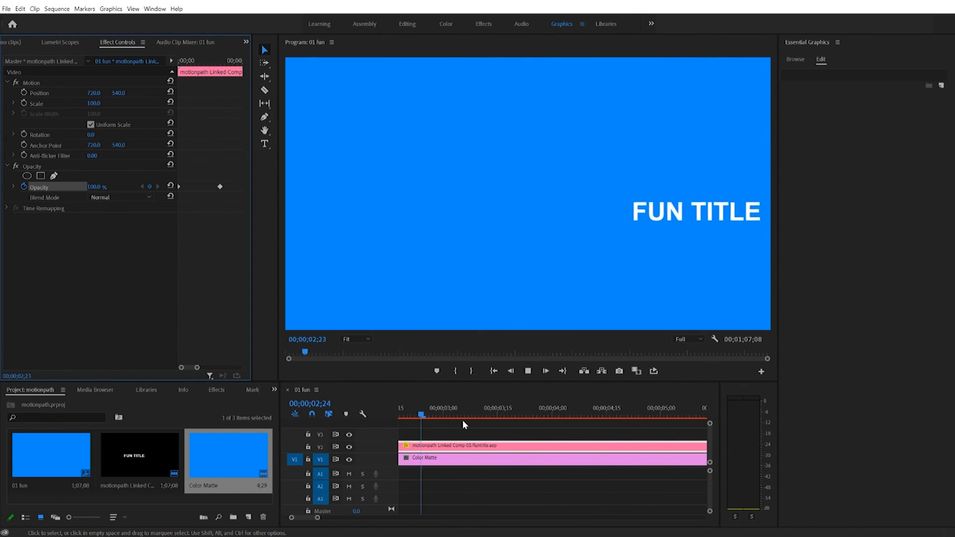
key("space")
left_click_drag(441, 422, 420, 416)
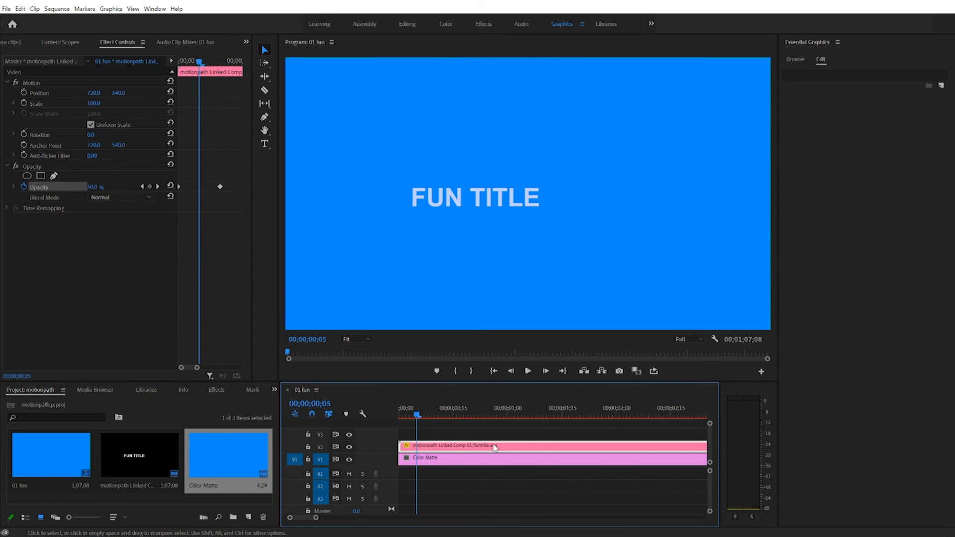
- Set the title clip's speed to 200% and move the playhead back in the sequence
right_click(442, 450)
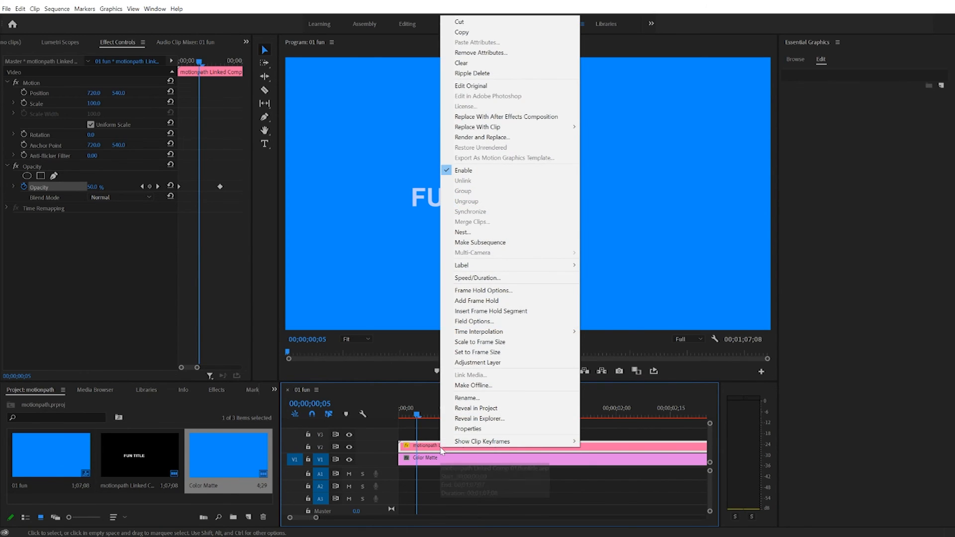
left_click(487, 278)
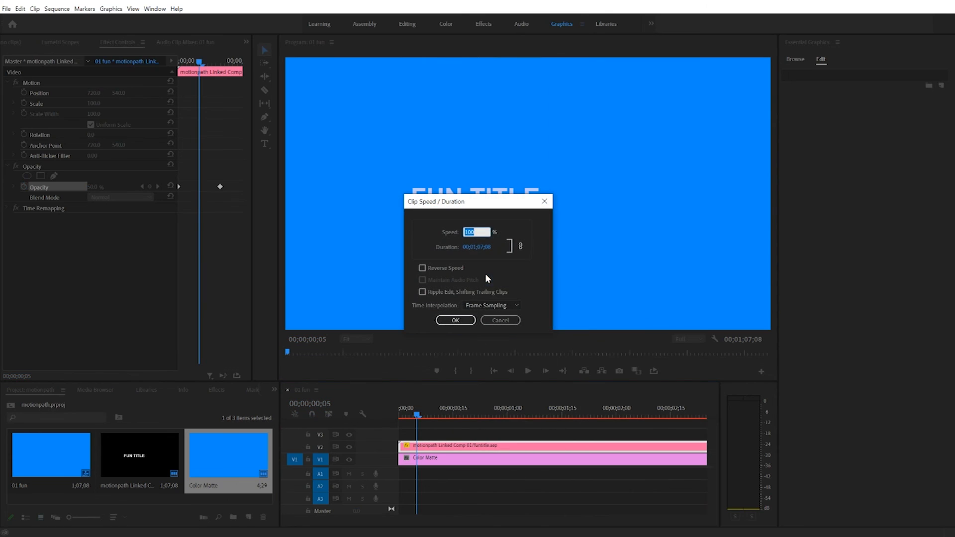
type("200")
key("Return")
left_click(402, 415)
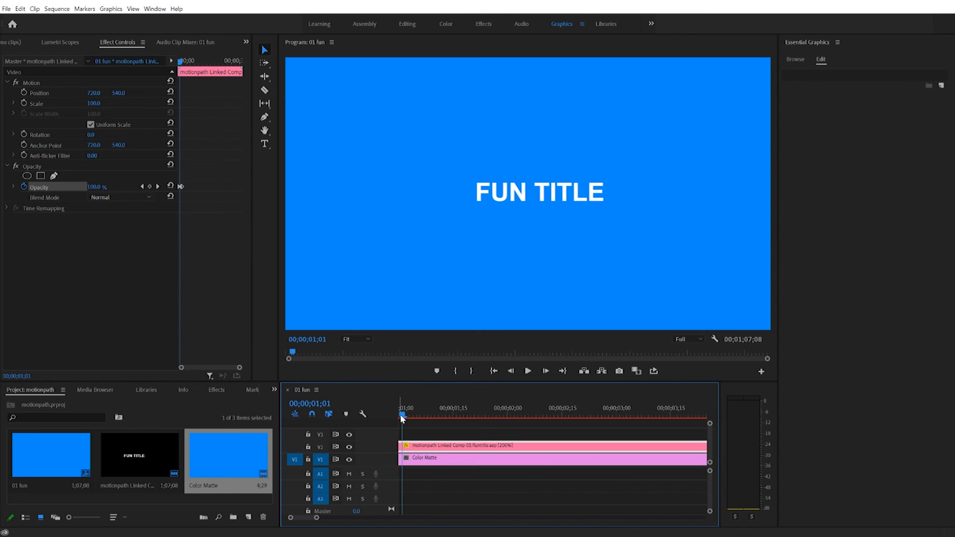
- Switch to After Effects and examine which parts of the motion path the FUN TITLE layer's individual Position keyframes control
left_click(356, 536)
left_click_drag(401, 374, 361, 386)
left_click(353, 405)
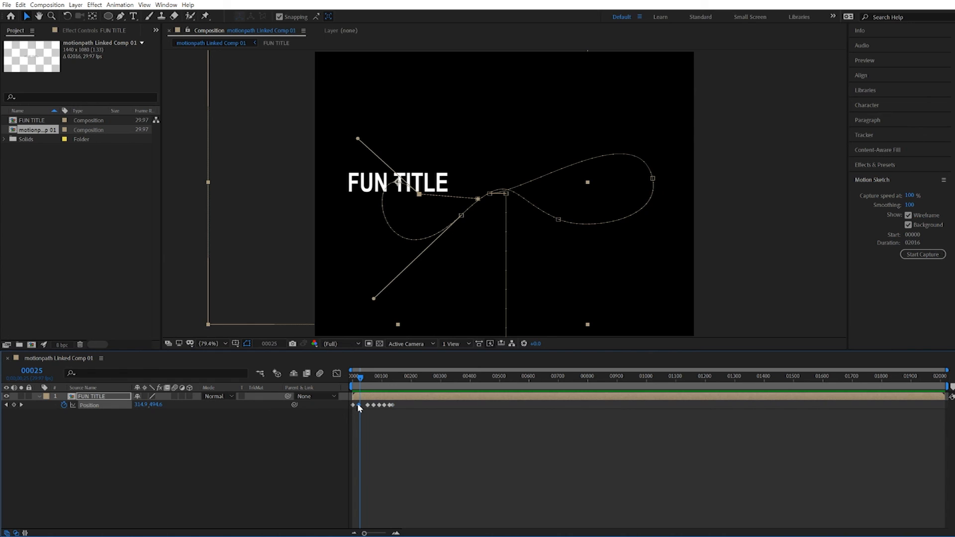
left_click(368, 405)
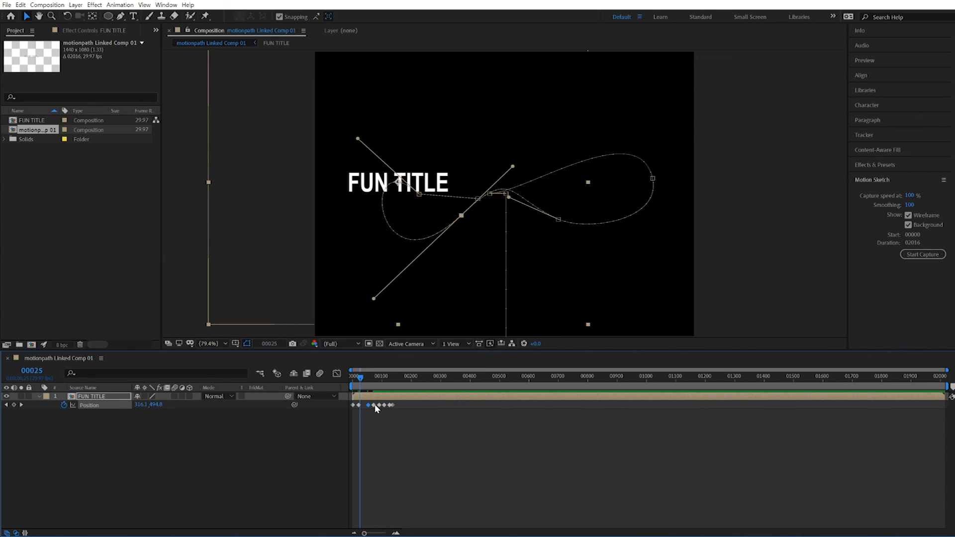
left_click(375, 405)
left_click(380, 406)
left_click(363, 409)
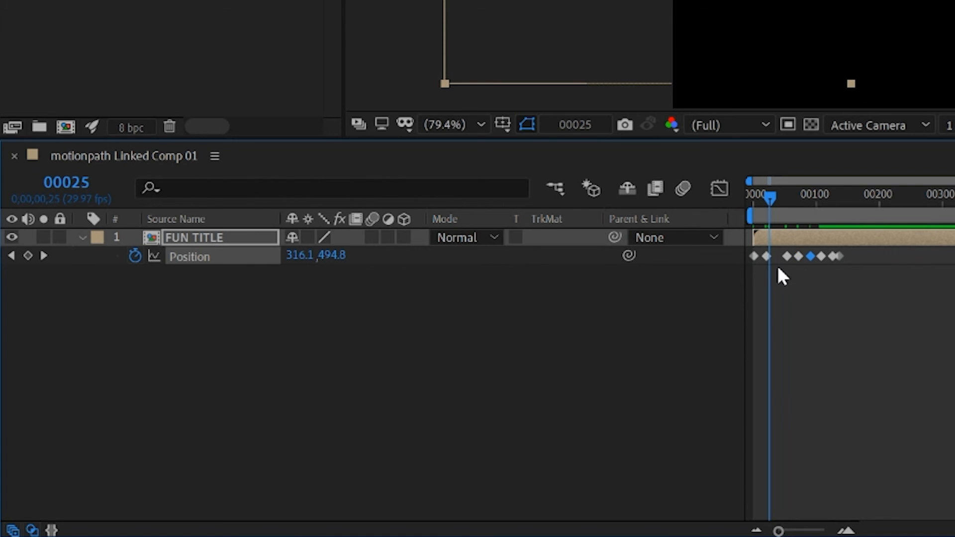
- Delete the four middle Position keyframes of the FUN TITLE layer to simplify its motion path
left_click_drag(777, 269, 823, 245)
left_click_drag(781, 275, 827, 252)
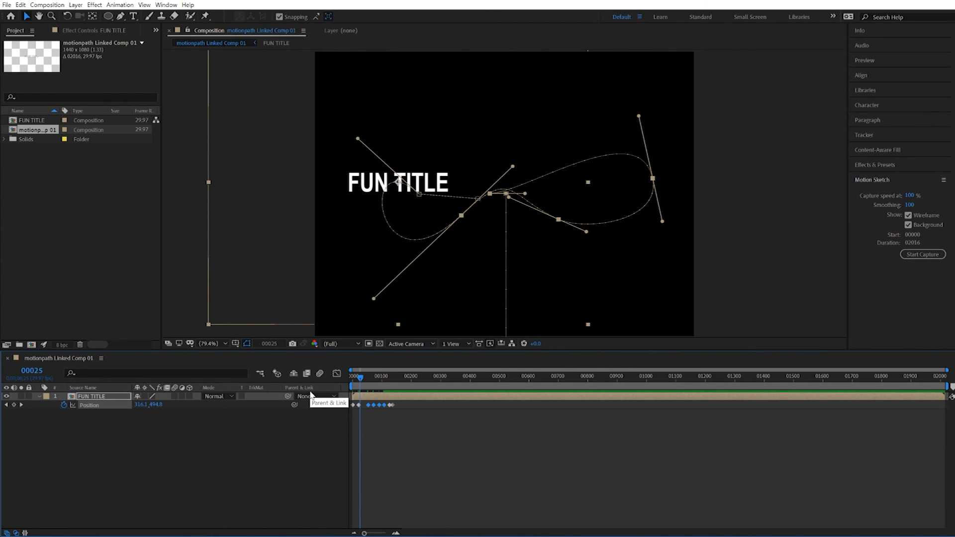
key("Delete")
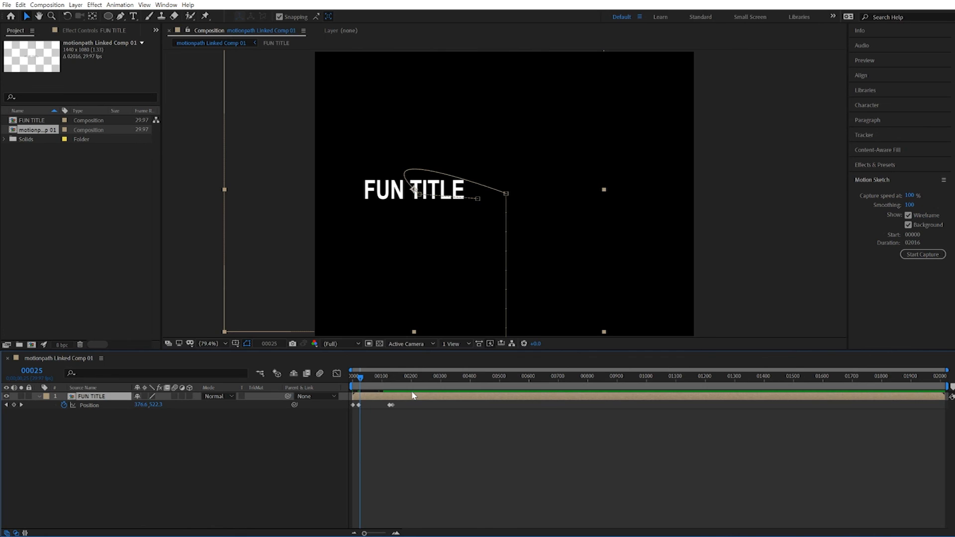
- Preview the title's simplified motion in the composition from frame 00000
left_click_drag(360, 378, 346, 380)
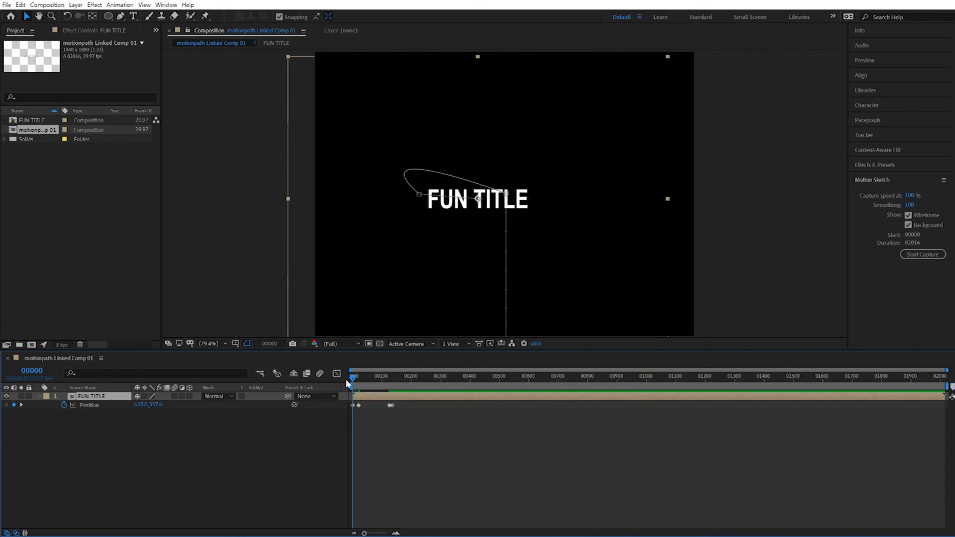
key("space")
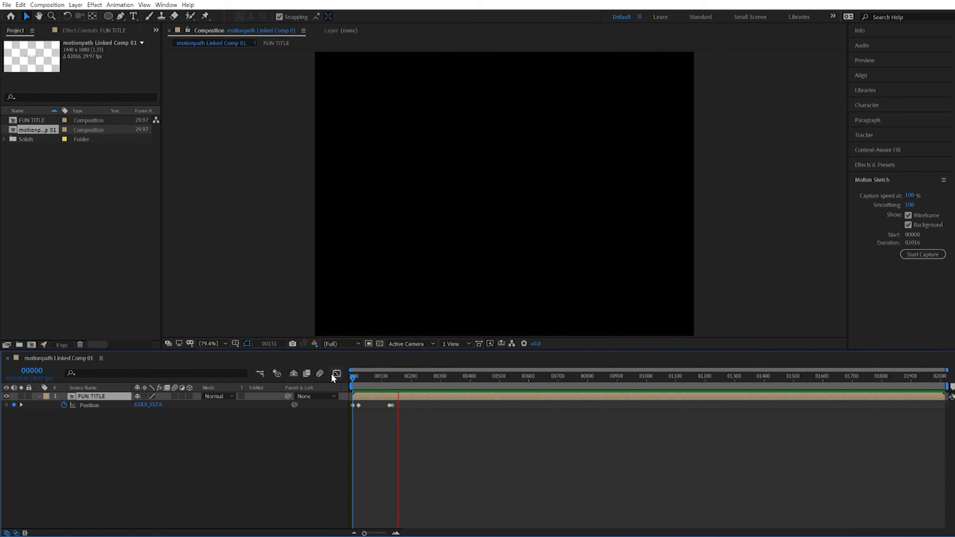
key("space")
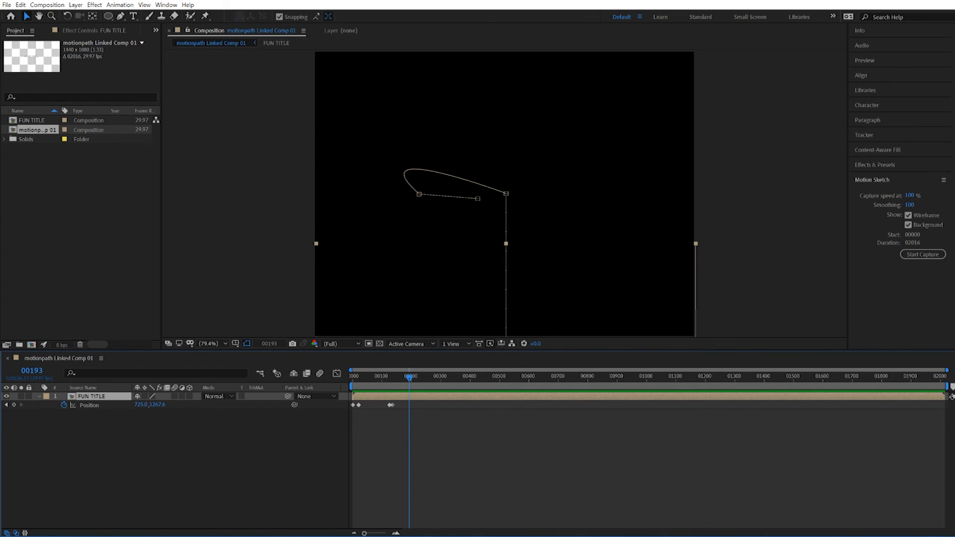
- Switch back to Premiere Pro and play the sequence from the beginning to review the updated title motion
key("alt+Tab")
left_click_drag(401, 415, 383, 414)
key("space")
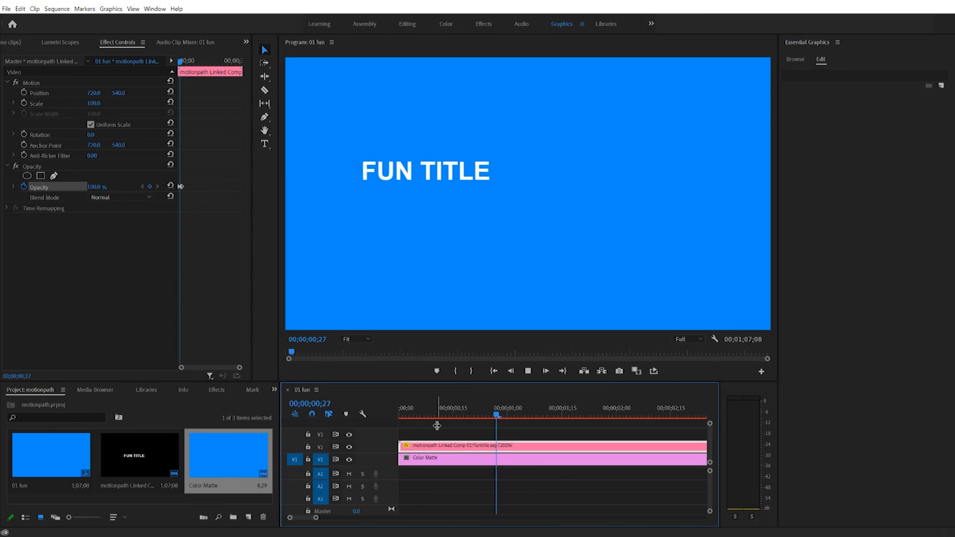